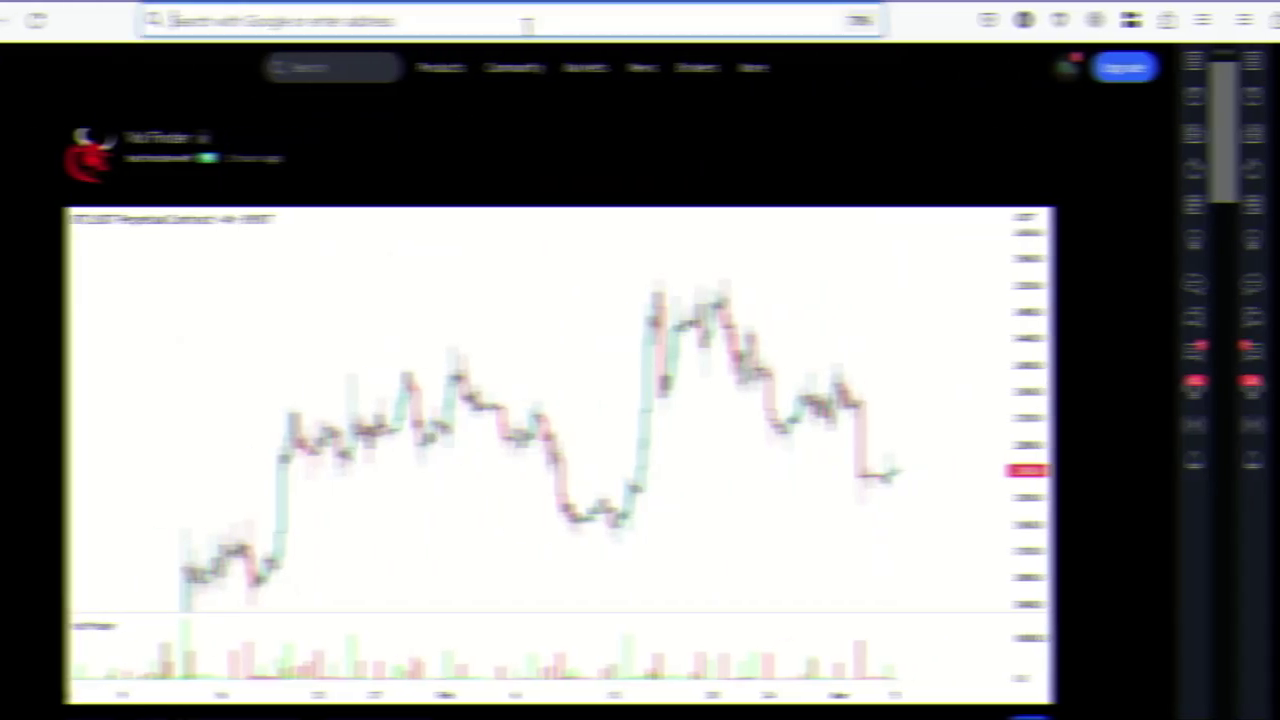
Load the Vol Finder script page from its pasted web address
{"action": "right_click", "coordinate": [583, 25]}
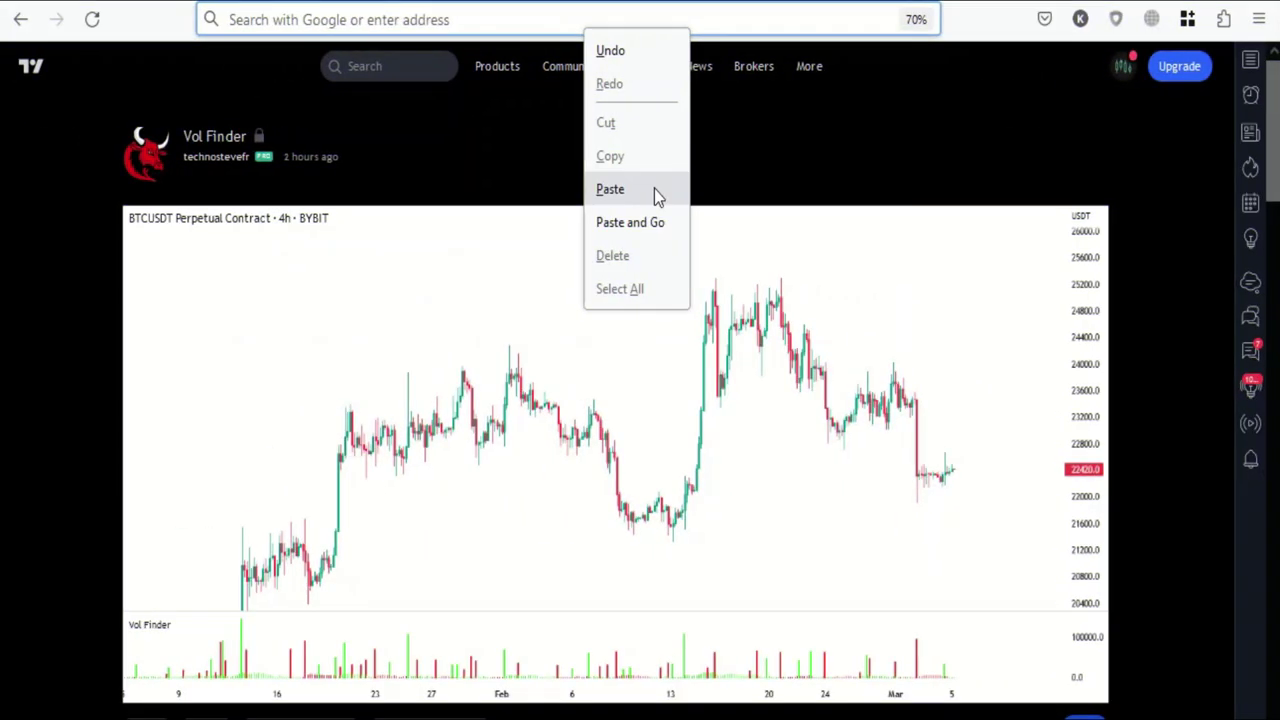
{"action": "left_click", "coordinate": [651, 188]}
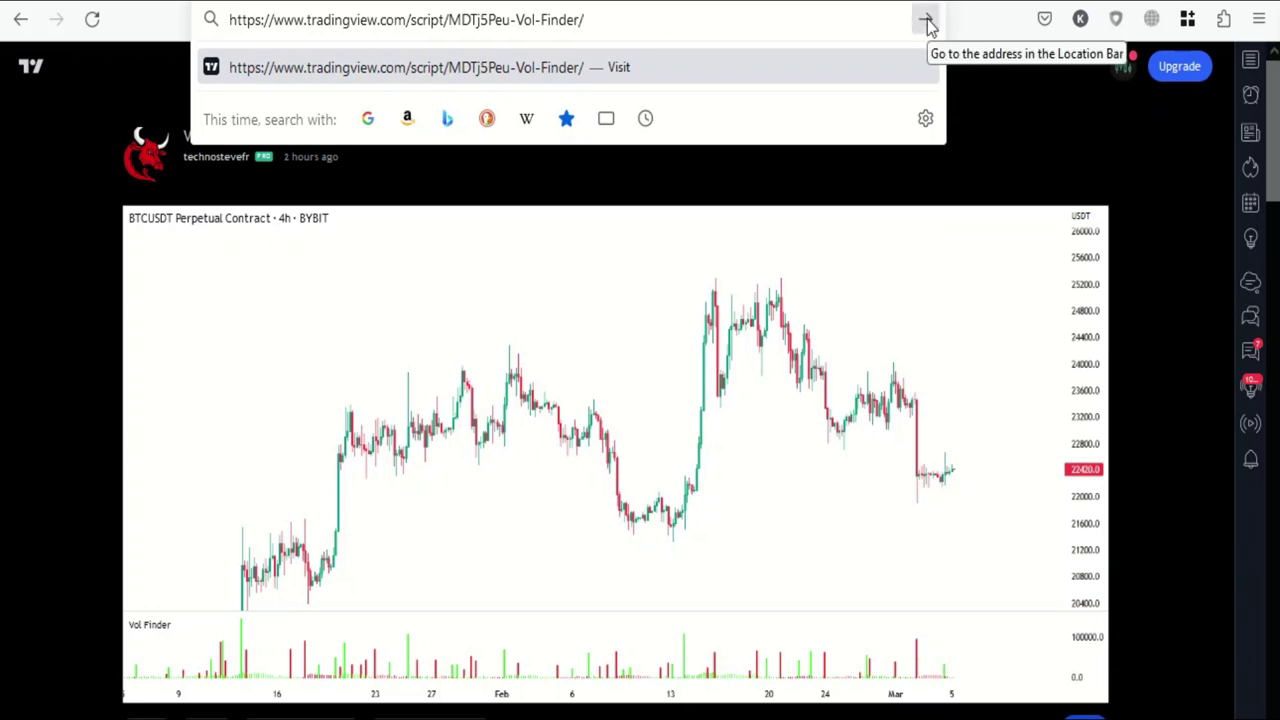
{"action": "key", "text": "Return"}
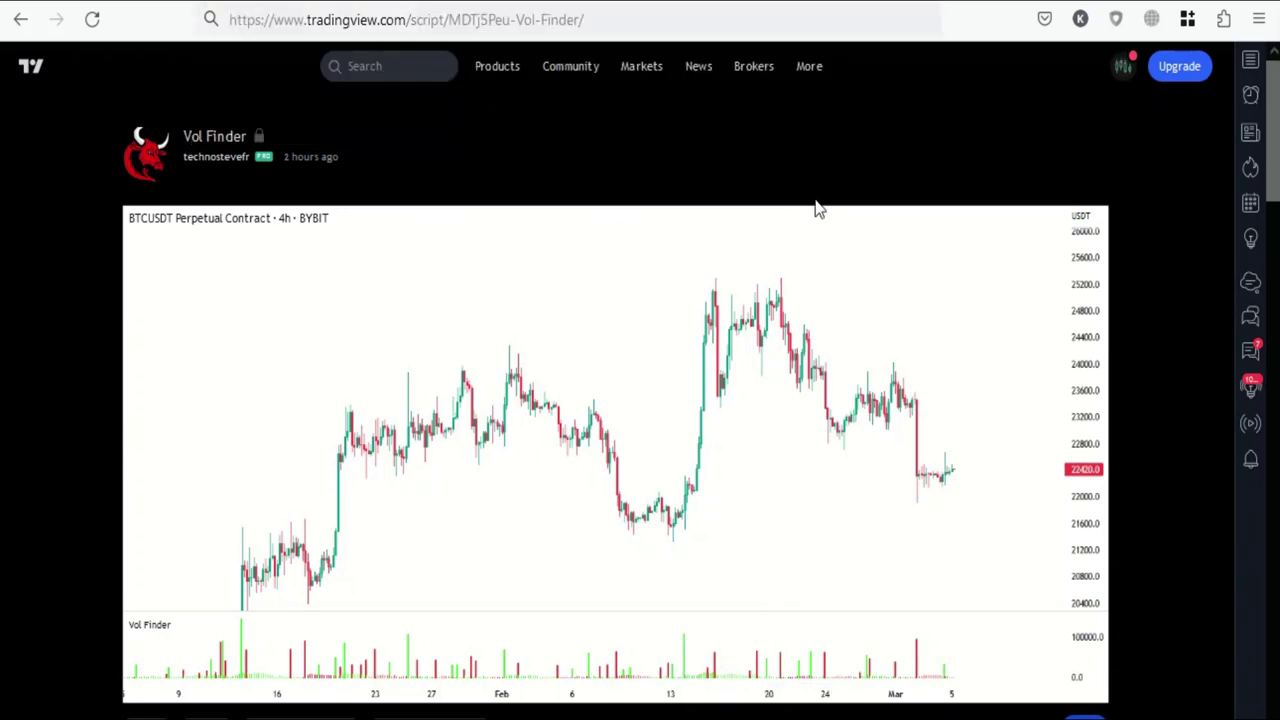
Mark Vol Finder as a favourite indicator
{"action": "scroll", "coordinate": [805, 235], "scroll_direction": "down", "scroll_amount": 2}
{"action": "scroll", "coordinate": [800, 235], "scroll_direction": "down", "scroll_amount": 6}
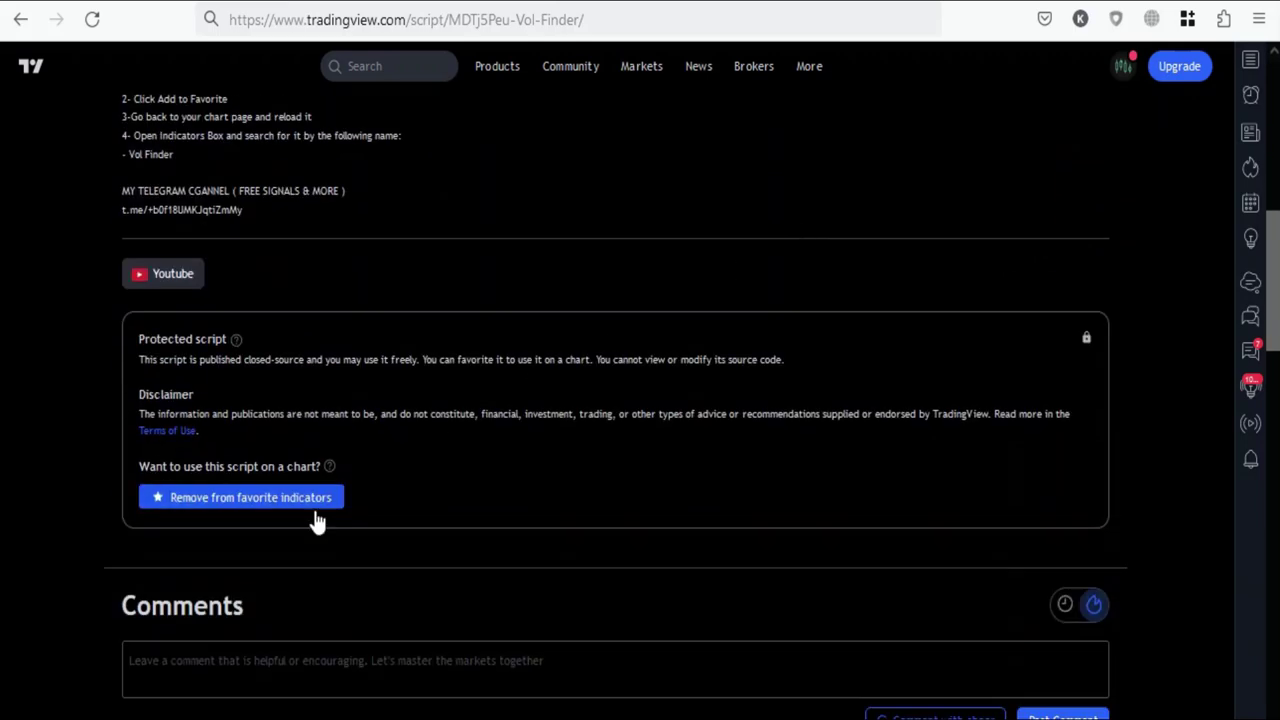
{"action": "left_click", "coordinate": [250, 499]}
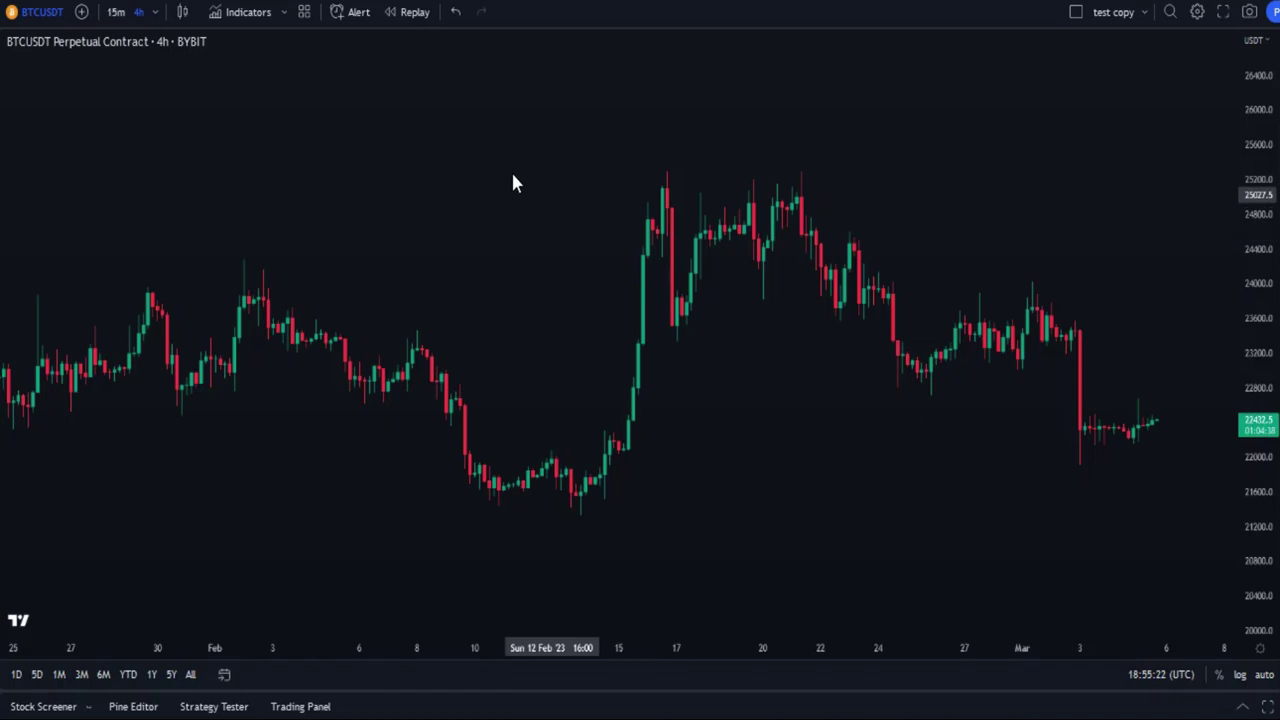
Add Vol Finder from Favorites and enlarge the price pane above it
{"action": "left_click", "coordinate": [256, 14]}
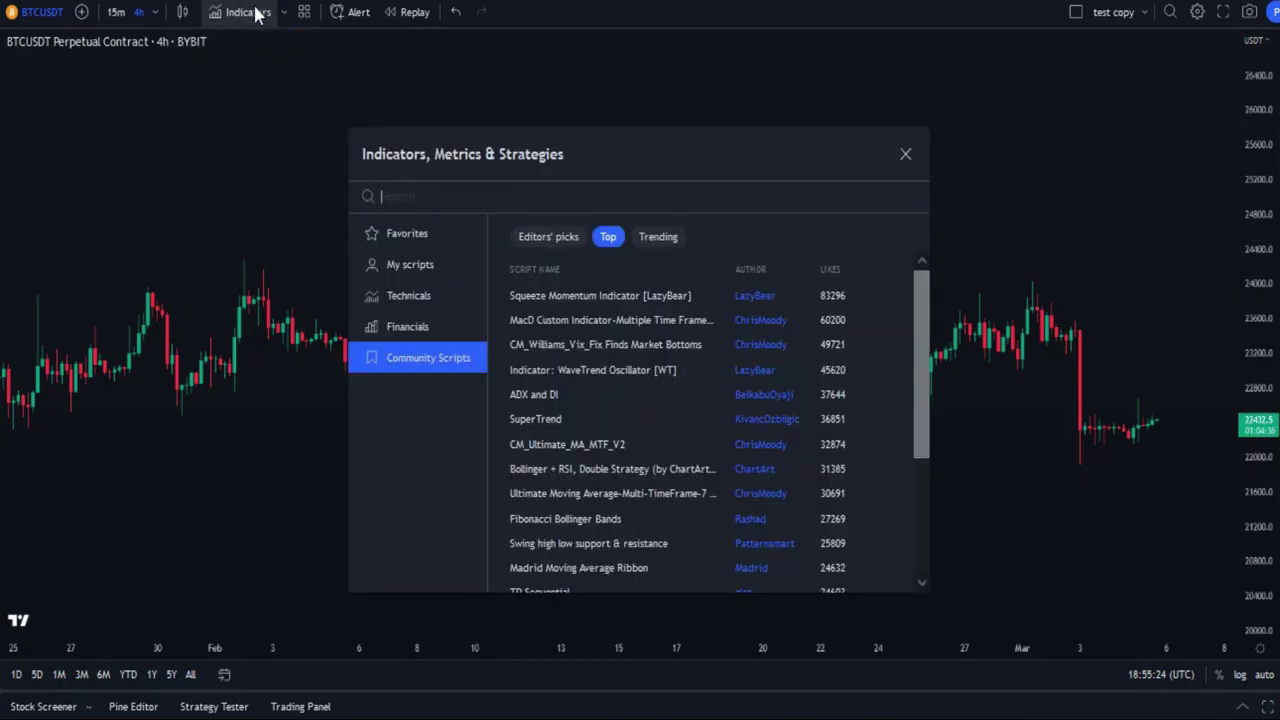
{"action": "left_click", "coordinate": [415, 238]}
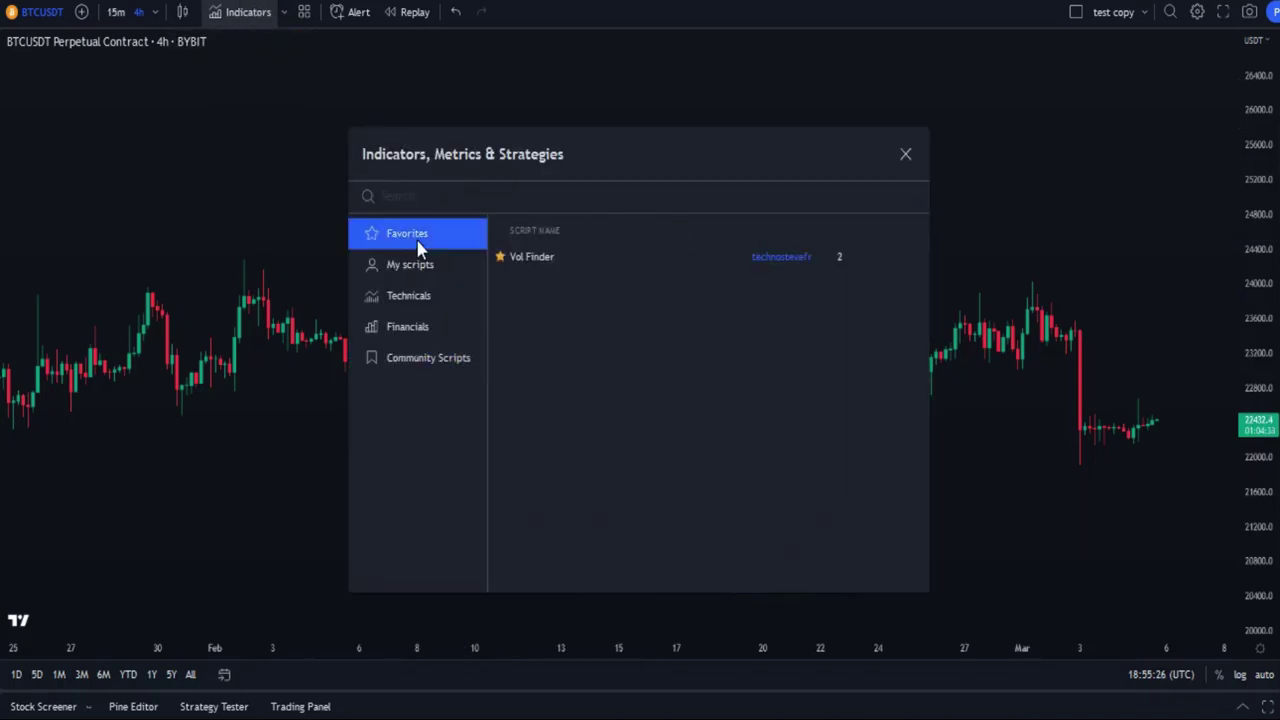
{"action": "left_click", "coordinate": [650, 258]}
{"action": "left_click", "coordinate": [905, 154]}
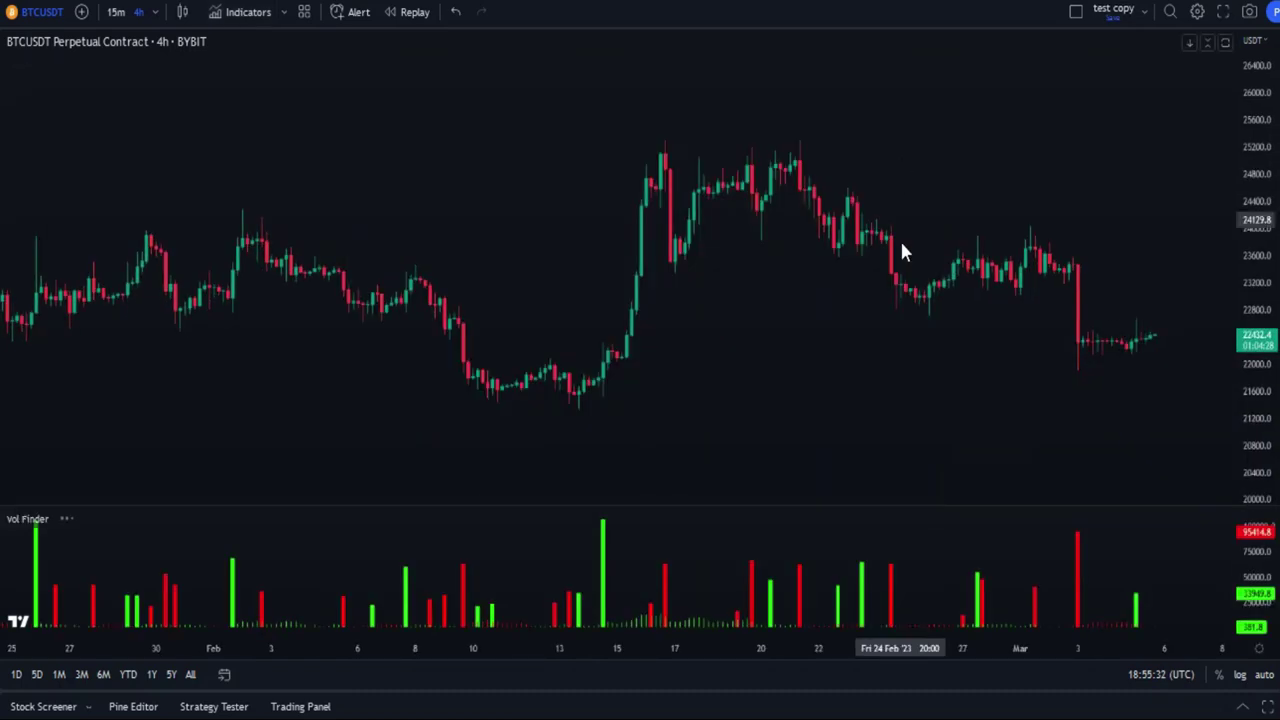
{"action": "left_click_drag", "start_coordinate": [946, 506], "coordinate": [1000, 545]}
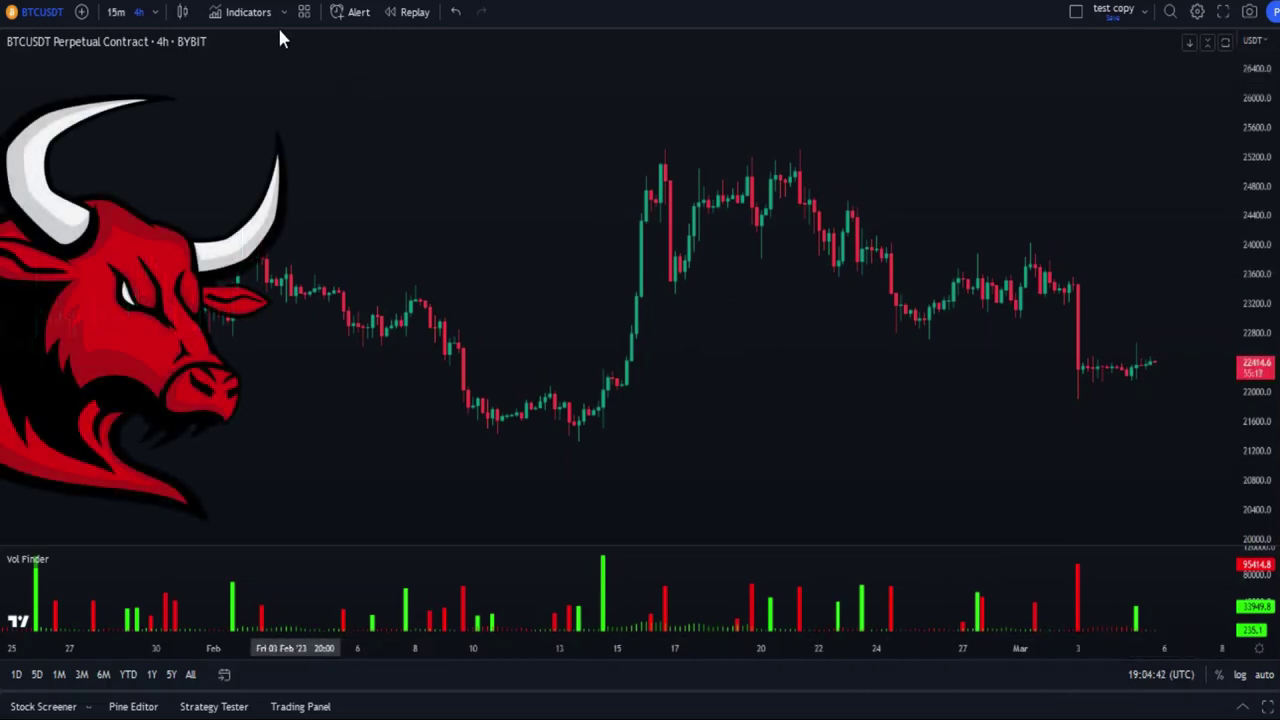
Add a Moving Average indicator found by searching 'MA'
{"action": "left_click", "coordinate": [250, 13]}
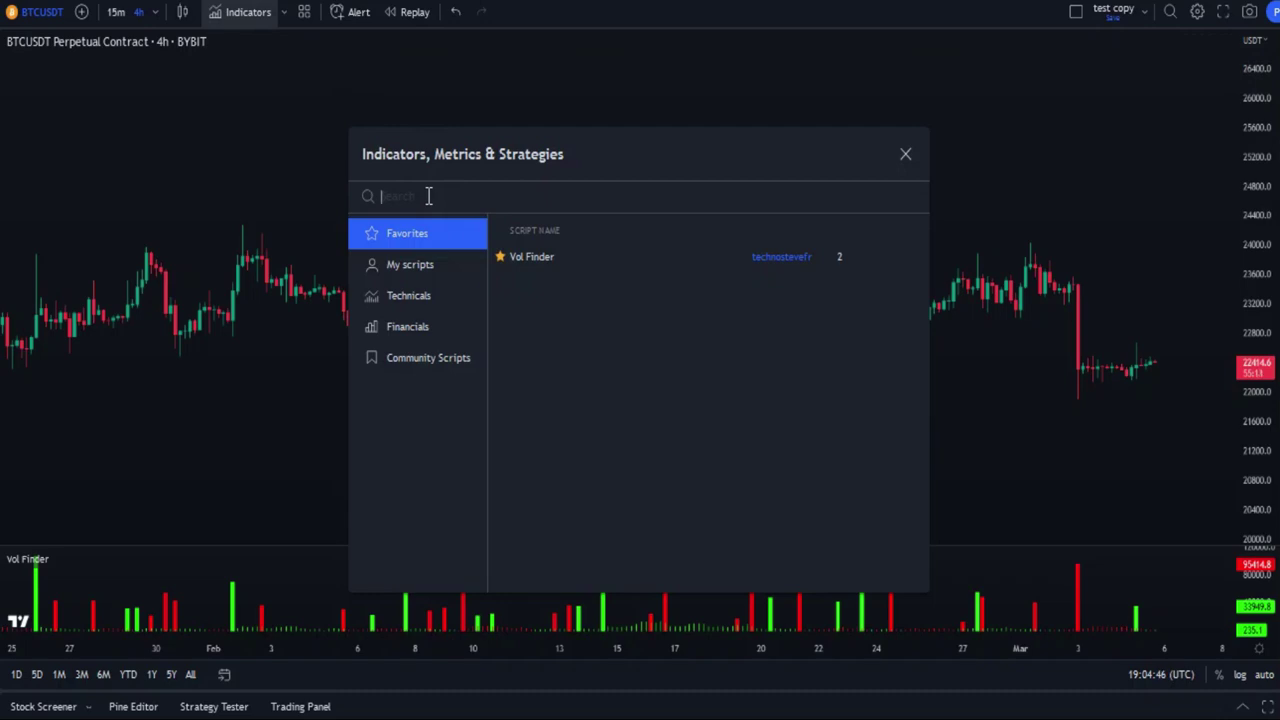
{"action": "type", "text": "MA"}
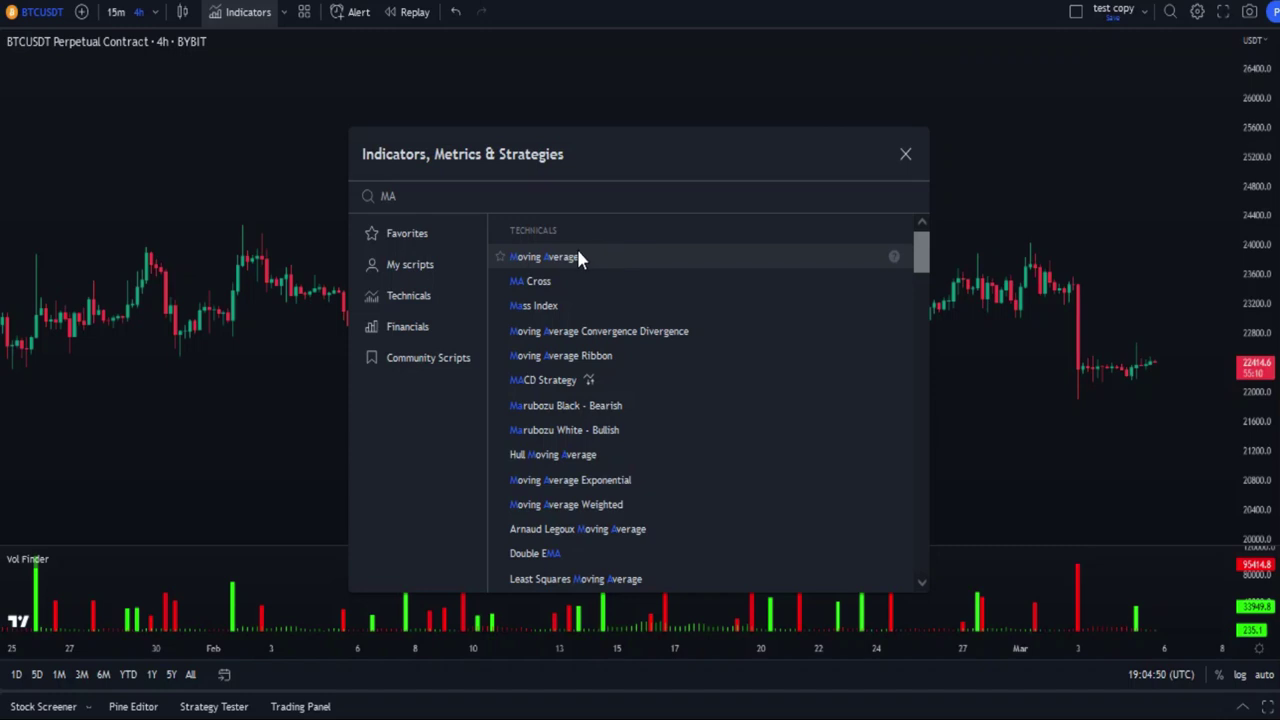
{"action": "left_click", "coordinate": [615, 256]}
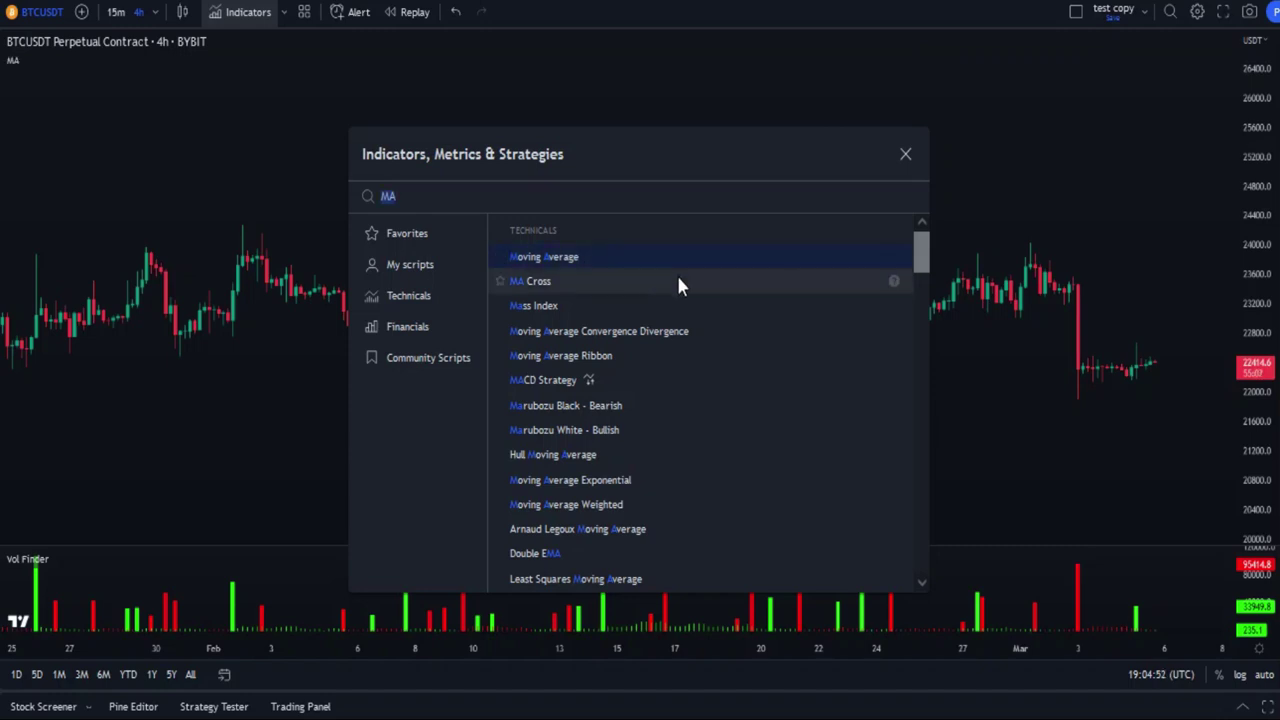
{"action": "left_click", "coordinate": [905, 156]}
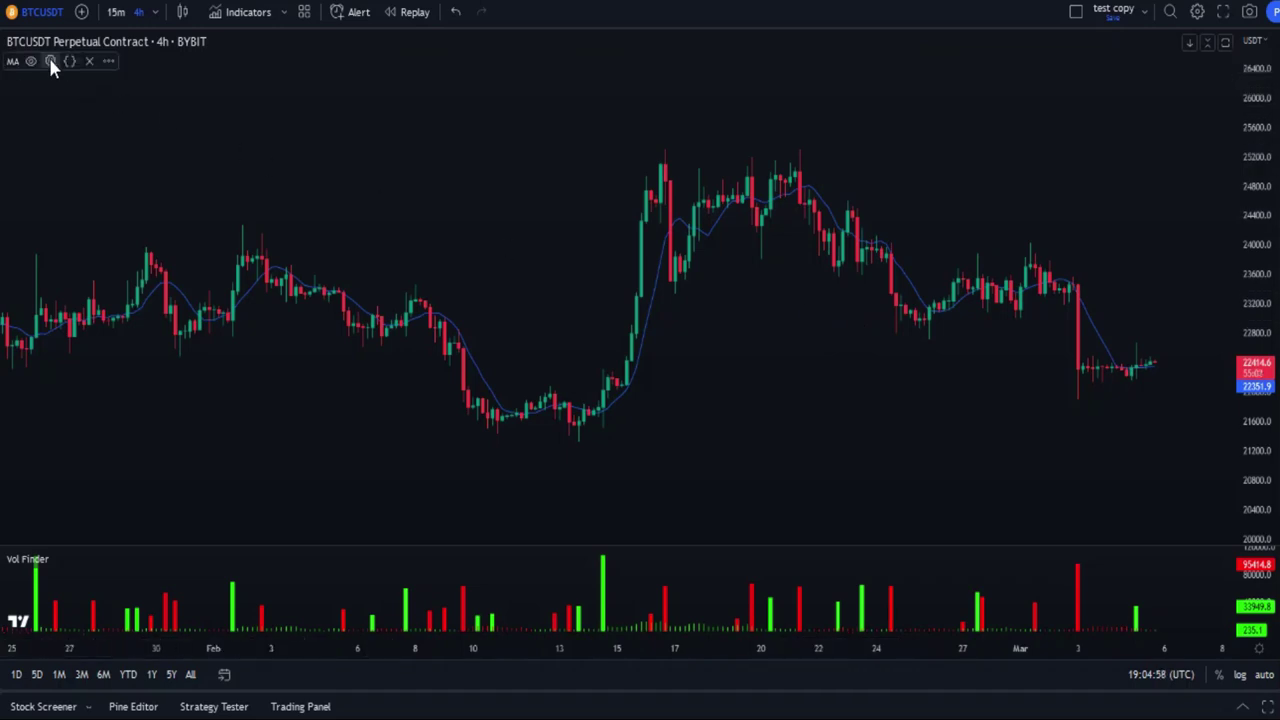
Make the length-20 Moving Average line yellow
{"action": "left_click", "coordinate": [50, 61]}
{"action": "left_click", "coordinate": [538, 245]}
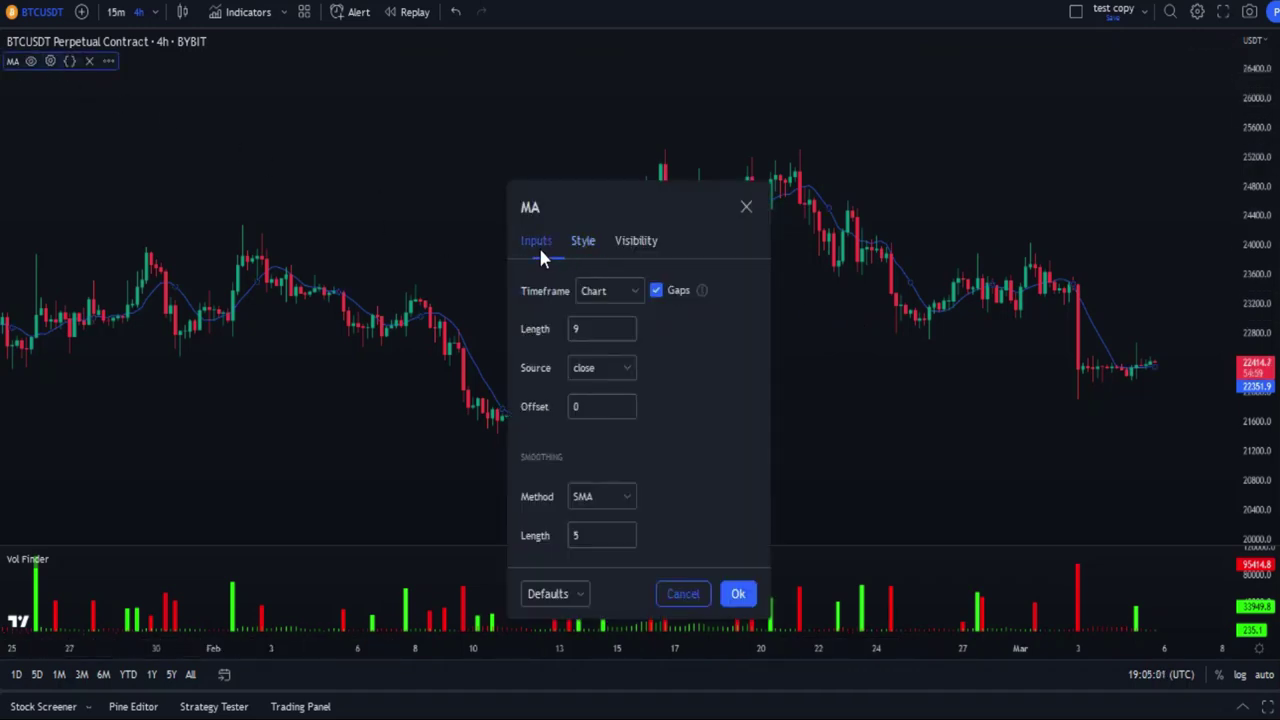
{"action": "left_click", "coordinate": [601, 327]}
{"action": "left_click", "coordinate": [582, 244]}
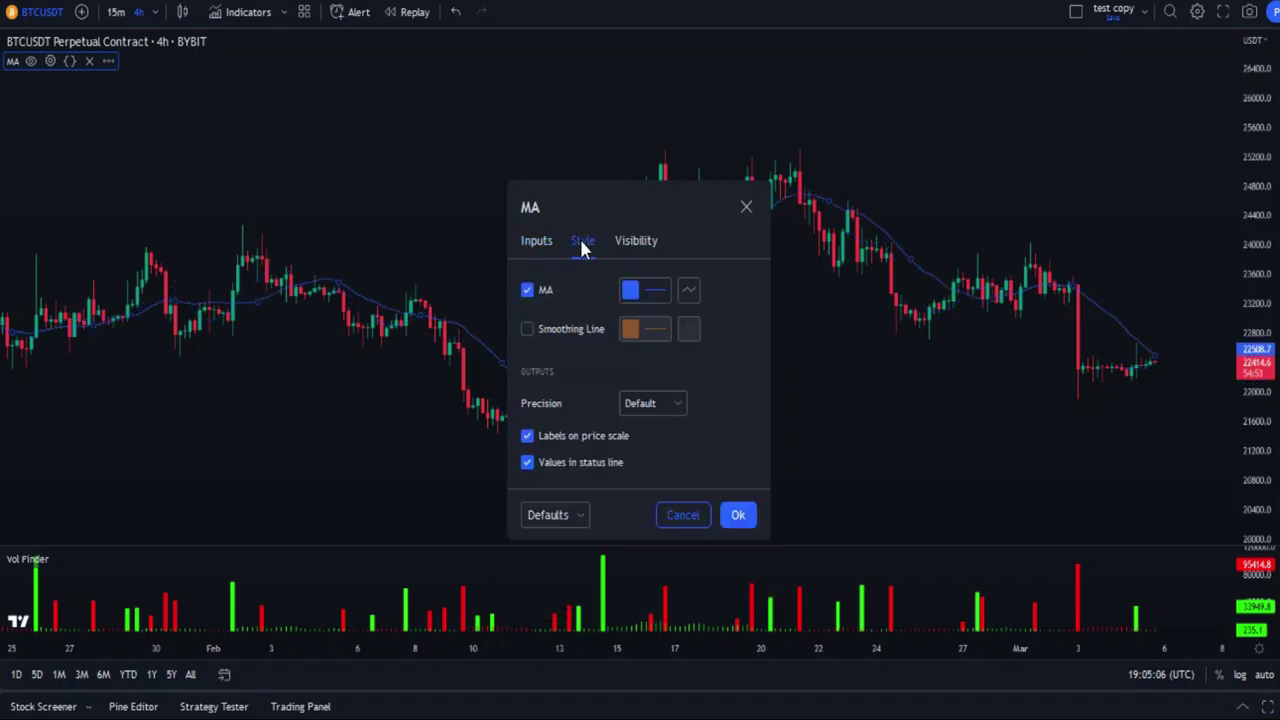
{"action": "left_click", "coordinate": [630, 291]}
{"action": "left_click", "coordinate": [682, 340]}
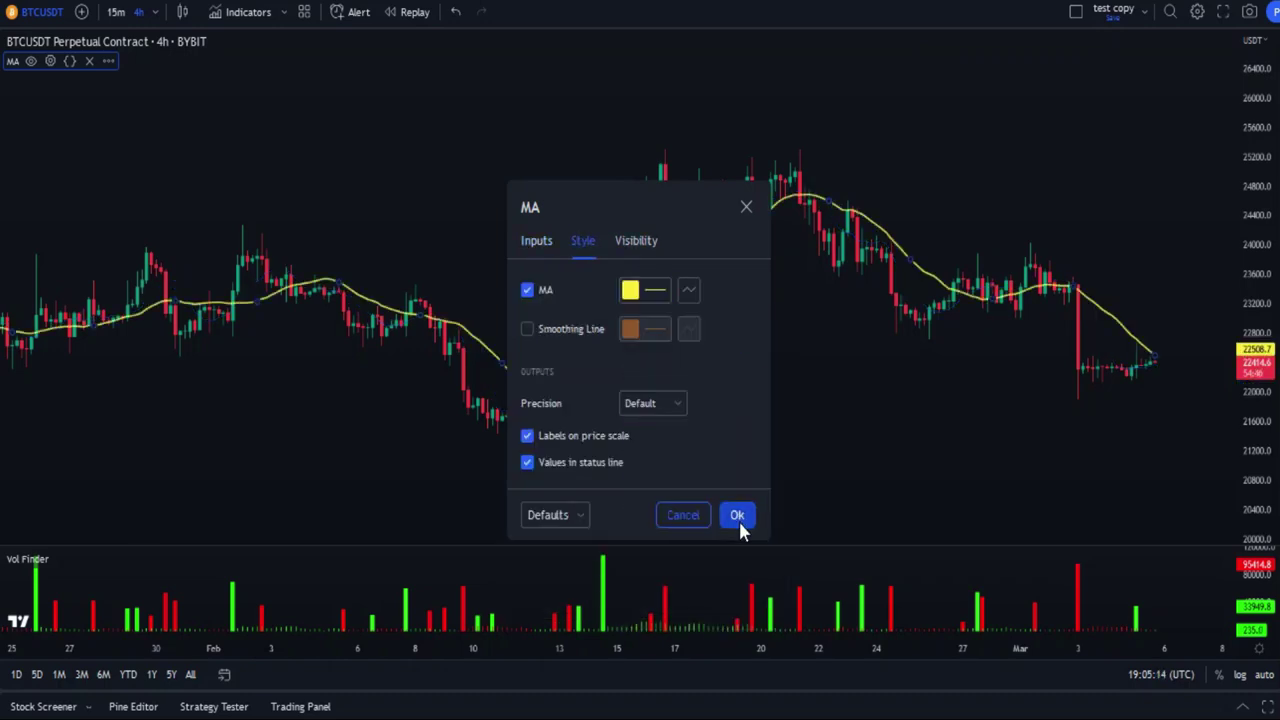
{"action": "left_click", "coordinate": [737, 515]}
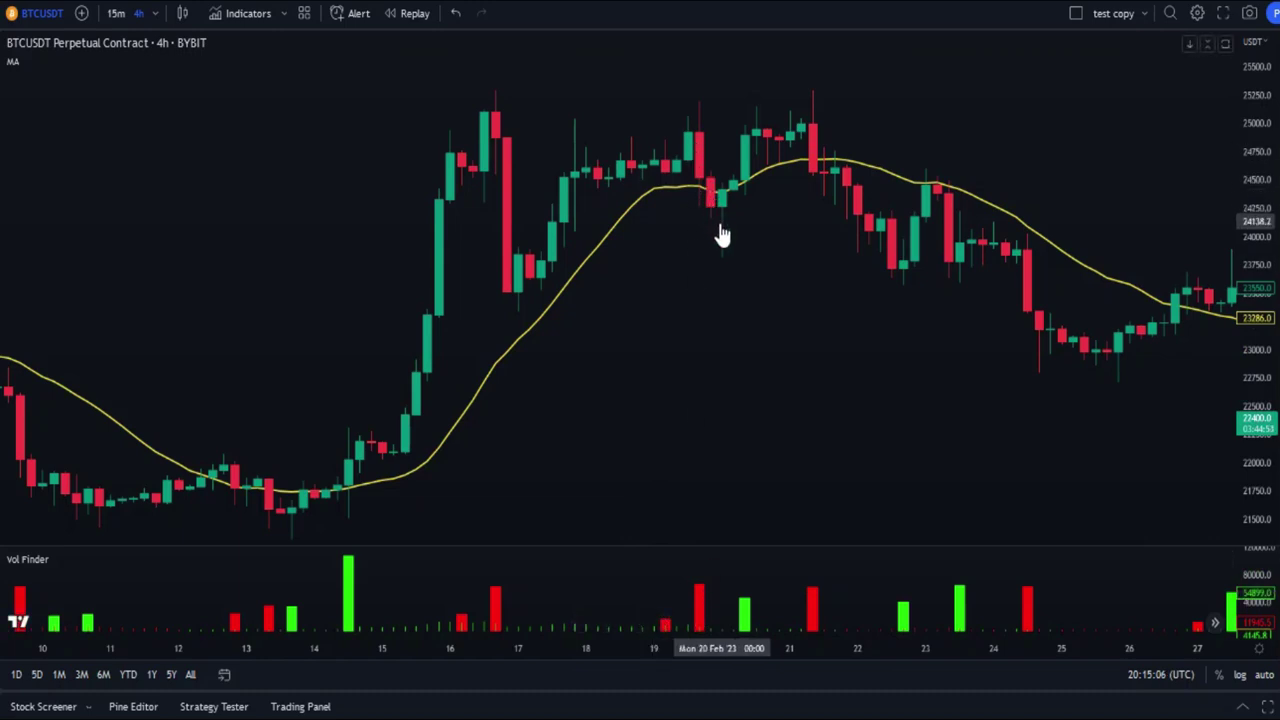
Pan the BTCUSDT chart back and forth across the 11–28 February candles
{"action": "scroll", "coordinate": [650, 325], "scroll_direction": "left", "scroll_amount": 3}
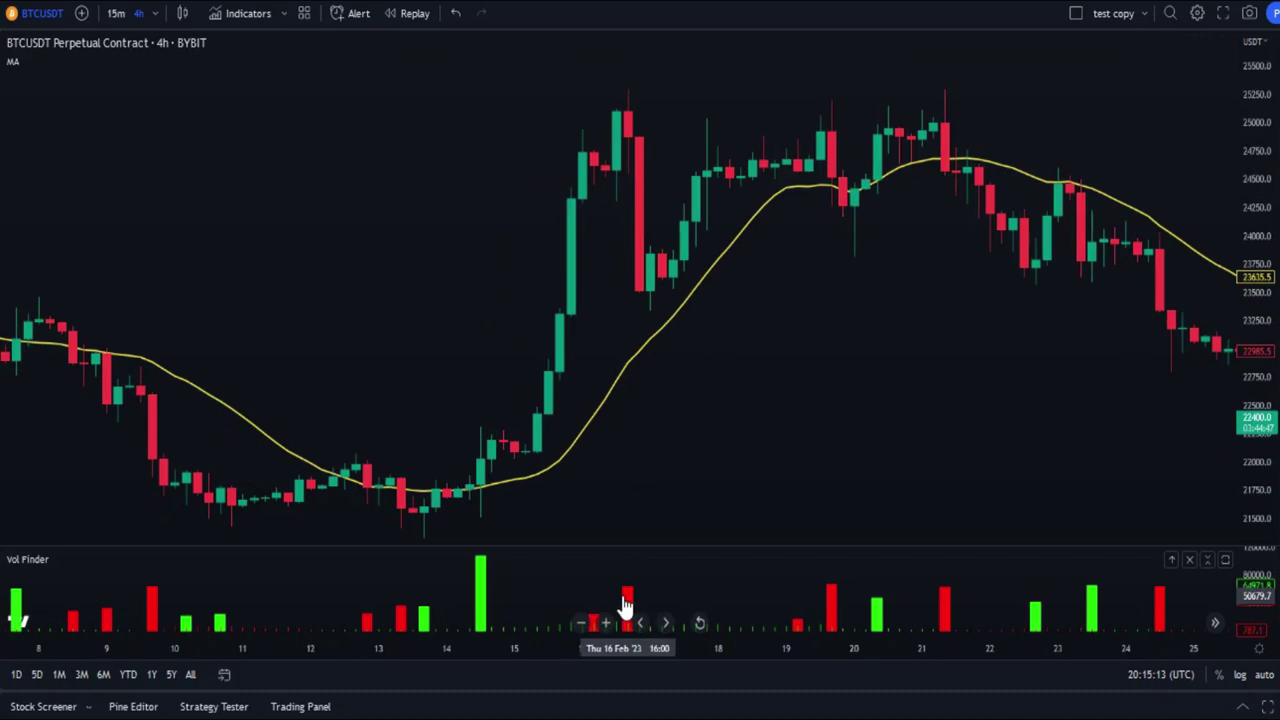
{"action": "left_click_drag", "start_coordinate": [644, 391], "coordinate": [794, 289]}
{"action": "left_click_drag", "start_coordinate": [254, 423], "coordinate": [613, 416]}
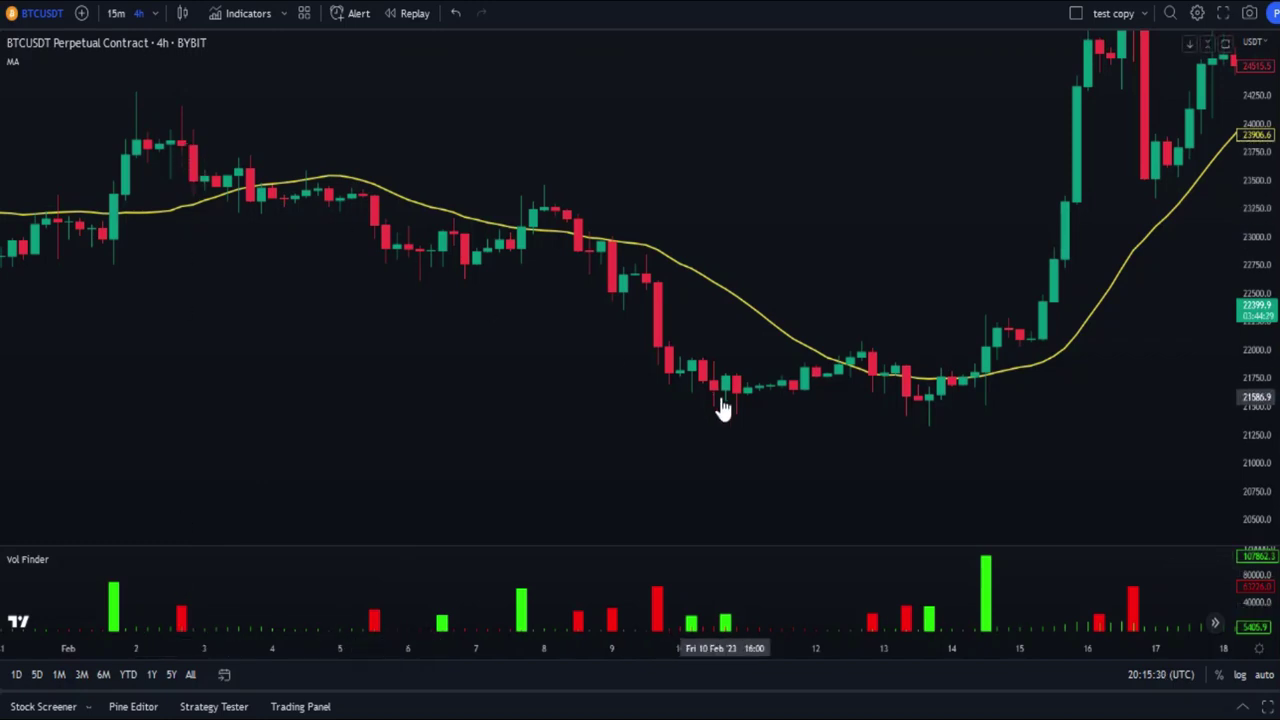
{"action": "left_click_drag", "start_coordinate": [872, 245], "coordinate": [513, 266]}
{"action": "left_click_drag", "start_coordinate": [1049, 243], "coordinate": [706, 331]}
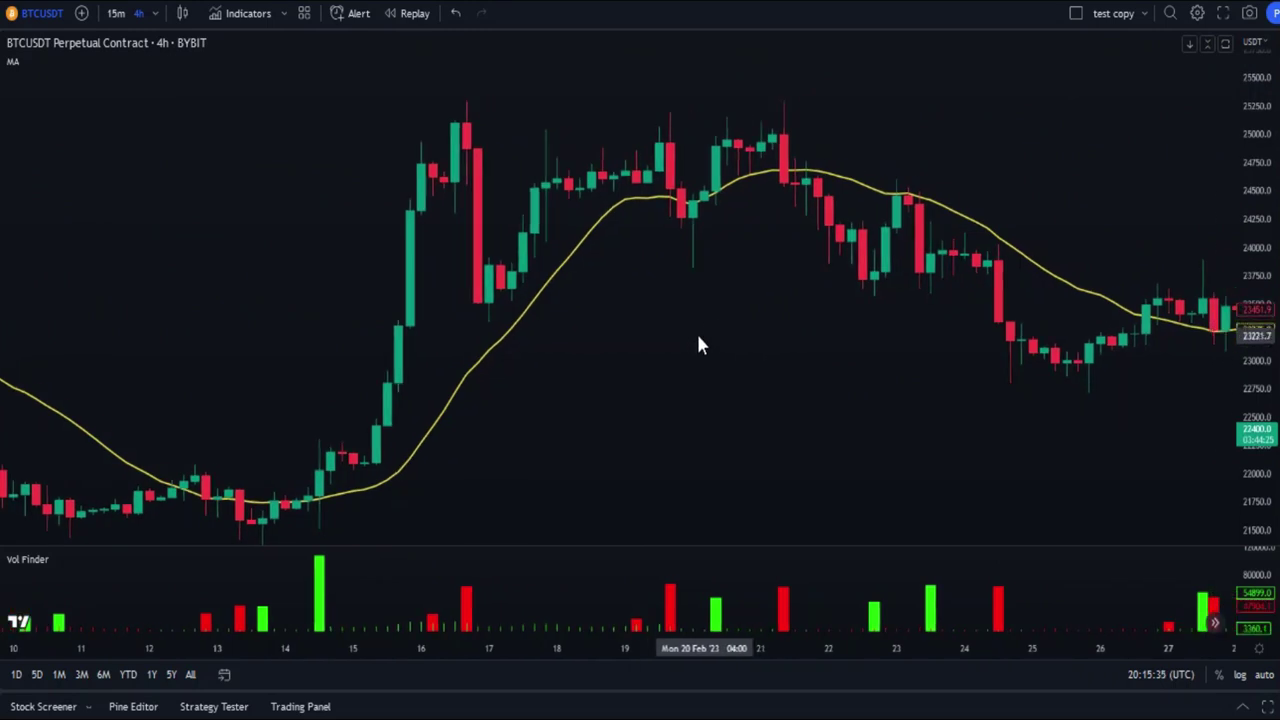
{"action": "left_click_drag", "start_coordinate": [651, 363], "coordinate": [683, 335]}
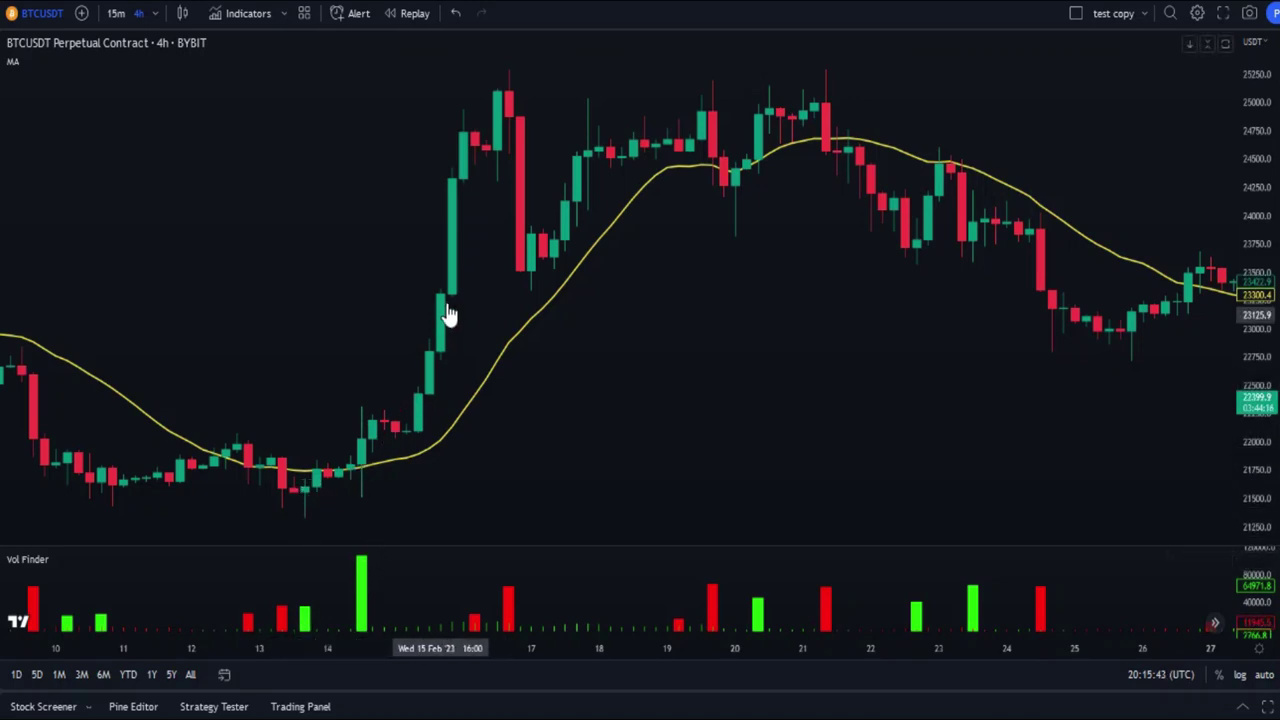
{"action": "left_click_drag", "start_coordinate": [719, 385], "coordinate": [673, 393]}
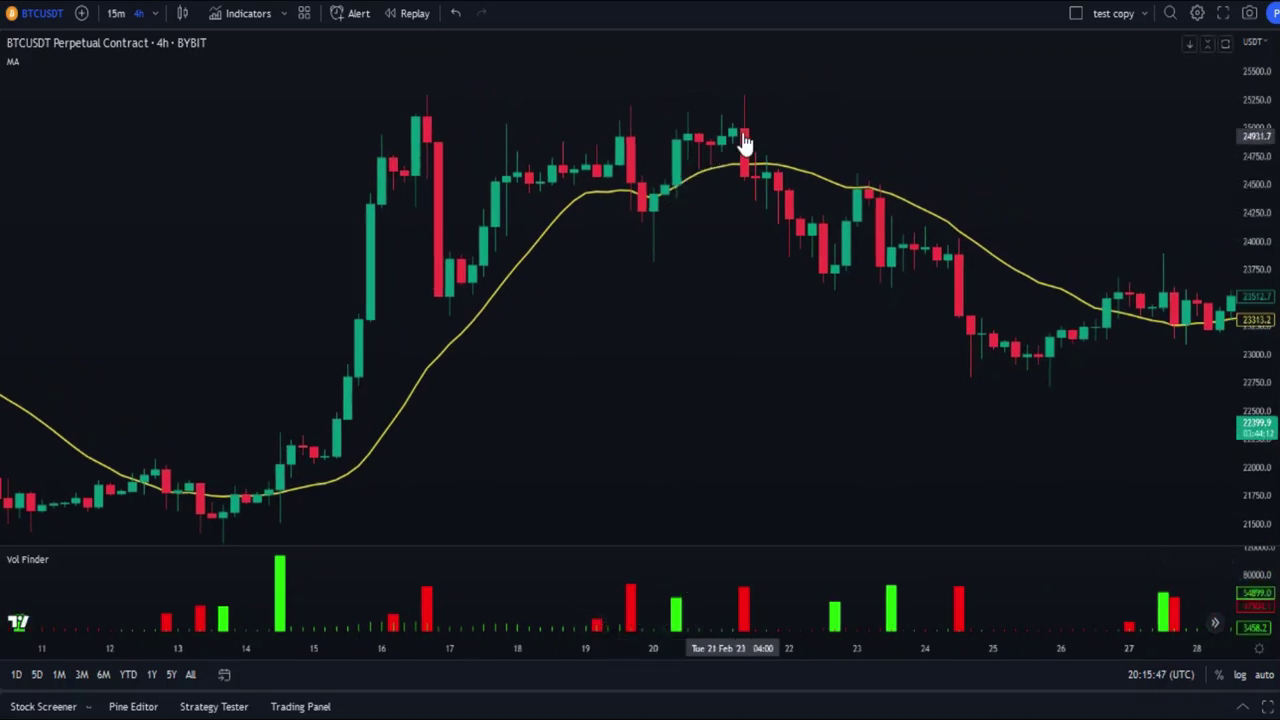
{"action": "scroll", "coordinate": [829, 380], "scroll_direction": "right", "scroll_amount": 2}
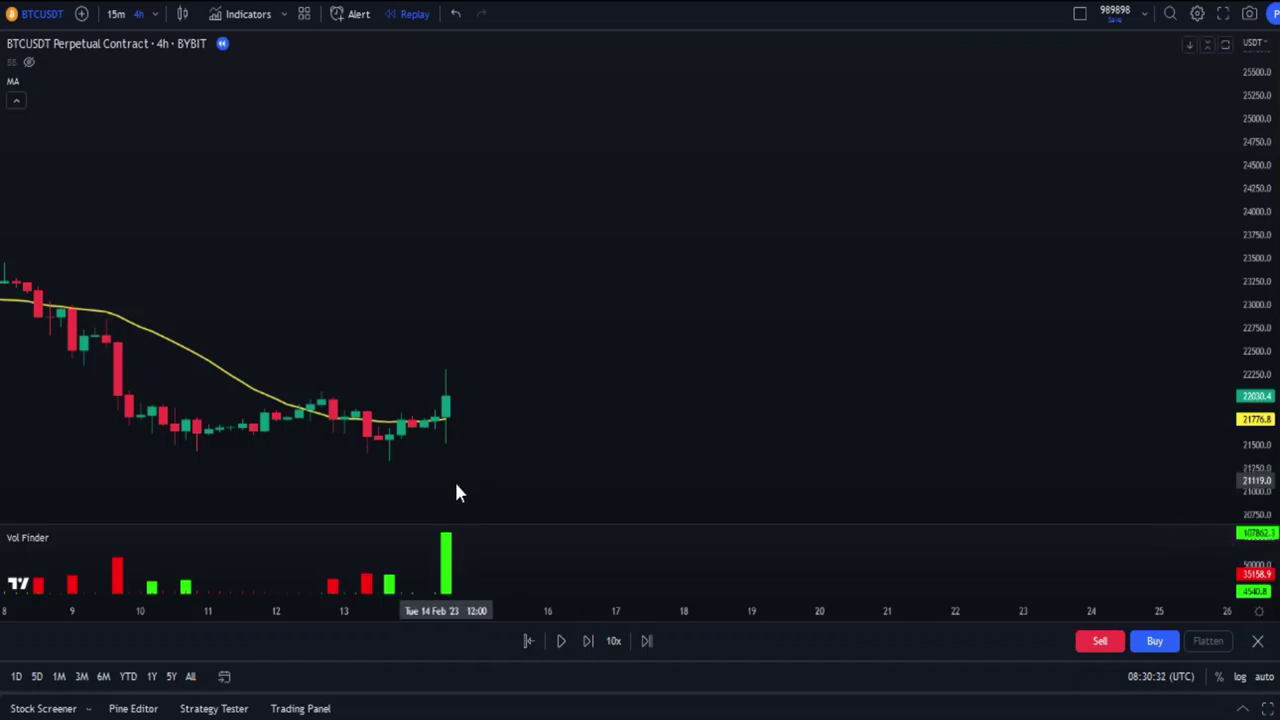
Advance the BTCUSDT replay twelve 4h candles
{"action": "left_click", "coordinate": [586, 641]}
{"action": "left_click", "coordinate": [586, 641]}
{"action": "left_click", "coordinate": [586, 641]}
{"action": "left_click", "coordinate": [586, 641]}
{"action": "left_click", "coordinate": [586, 641]}
{"action": "left_click", "coordinate": [586, 641]}
{"action": "left_click", "coordinate": [586, 641]}
{"action": "left_click", "coordinate": [586, 641]}
{"action": "left_click", "coordinate": [586, 641]}
{"action": "left_click", "coordinate": [586, 641]}
{"action": "left_click", "coordinate": [586, 641]}
{"action": "left_click", "coordinate": [585, 642]}
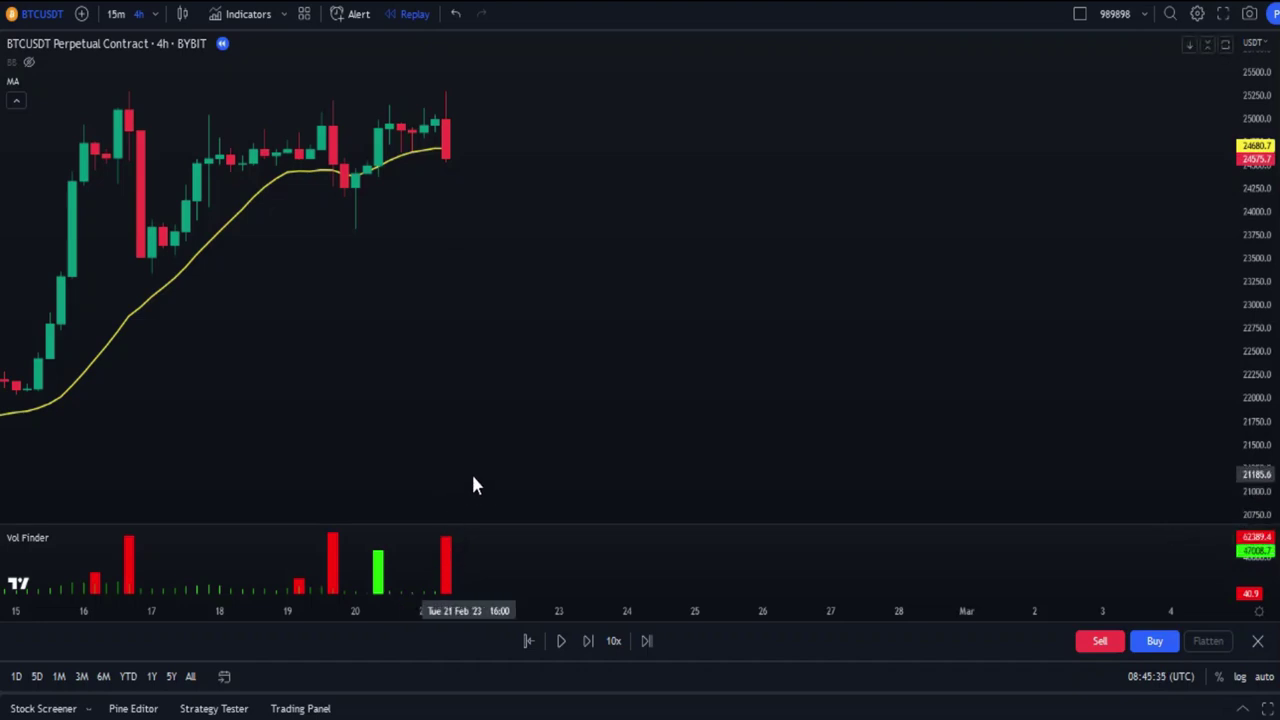
Advance the replay nine more candles, then pan back to earlier candles
{"action": "left_click", "coordinate": [588, 641]}
{"action": "left_click", "coordinate": [588, 641]}
{"action": "left_click", "coordinate": [588, 641]}
{"action": "left_click", "coordinate": [588, 641]}
{"action": "left_click", "coordinate": [588, 641]}
{"action": "left_click", "coordinate": [588, 641]}
{"action": "left_click", "coordinate": [588, 641]}
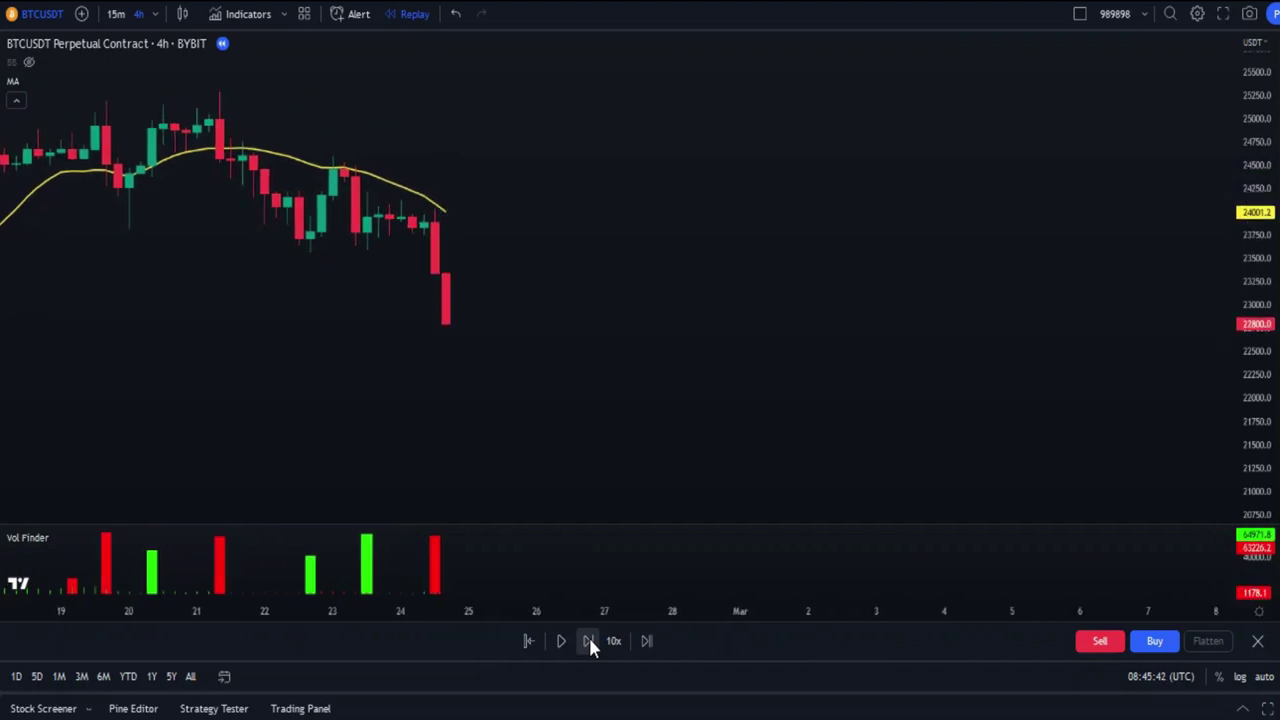
{"action": "left_click", "coordinate": [588, 641]}
{"action": "left_click", "coordinate": [588, 641]}
{"action": "left_click", "coordinate": [588, 641]}
{"action": "left_click", "coordinate": [588, 641]}
{"action": "left_click", "coordinate": [588, 641]}
{"action": "left_click", "coordinate": [588, 641]}
{"action": "left_click", "coordinate": [588, 641]}
{"action": "left_click", "coordinate": [588, 641]}
{"action": "left_click", "coordinate": [588, 641]}
{"action": "left_click", "coordinate": [588, 641]}
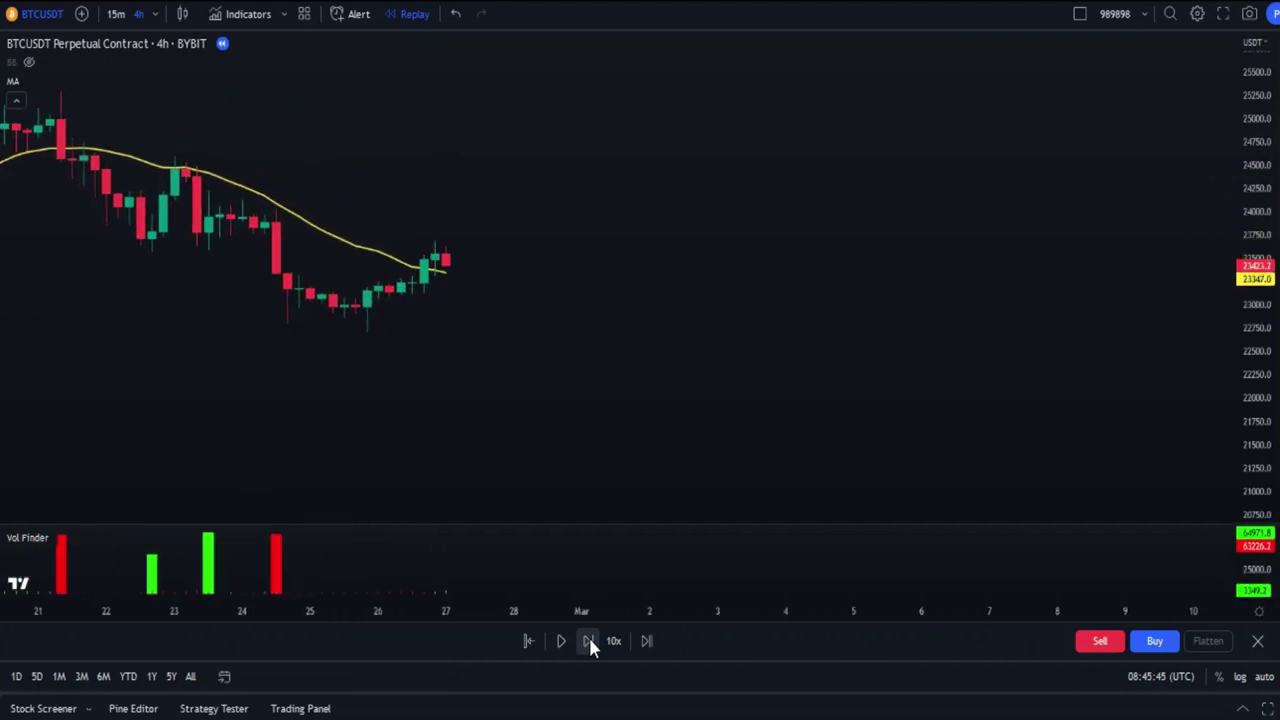
{"action": "left_click_drag", "start_coordinate": [561, 410], "coordinate": [1074, 408]}
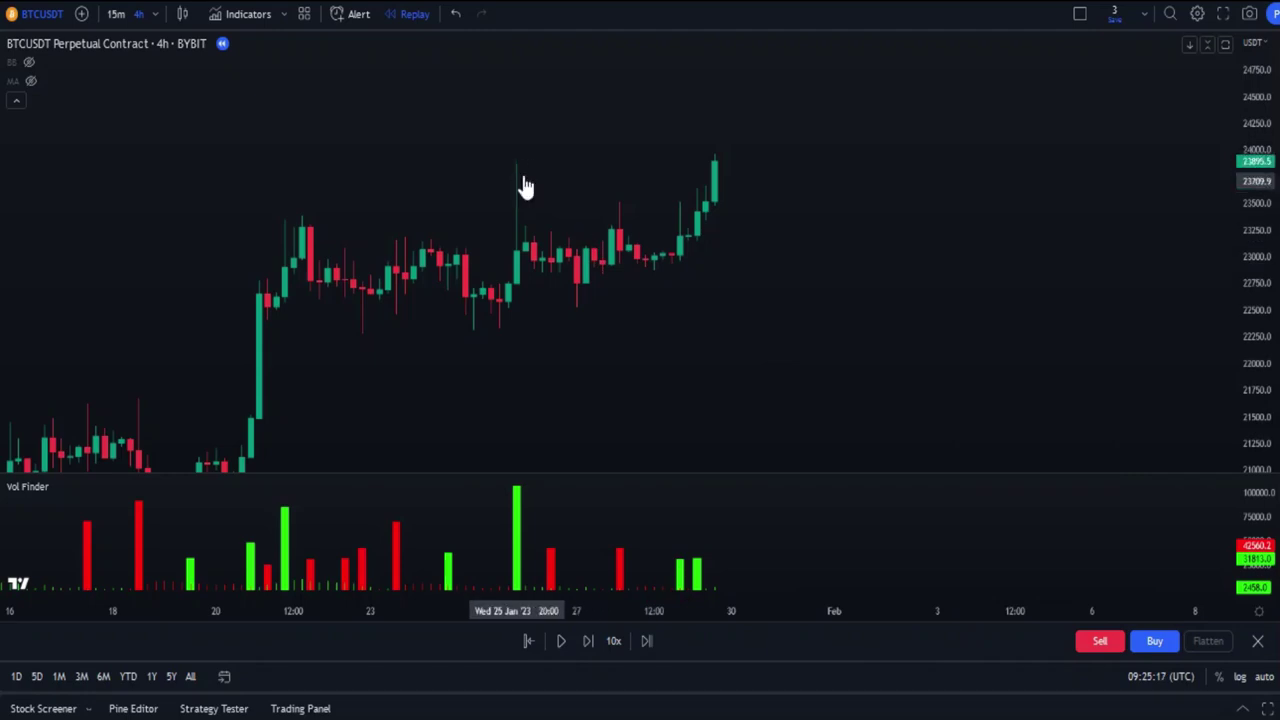
Mark the late-January high with a grey rectangle zone and advance replay five bars
{"action": "left_click_drag", "start_coordinate": [498, 147], "coordinate": [820, 168]}
{"action": "left_click", "coordinate": [760, 190]}
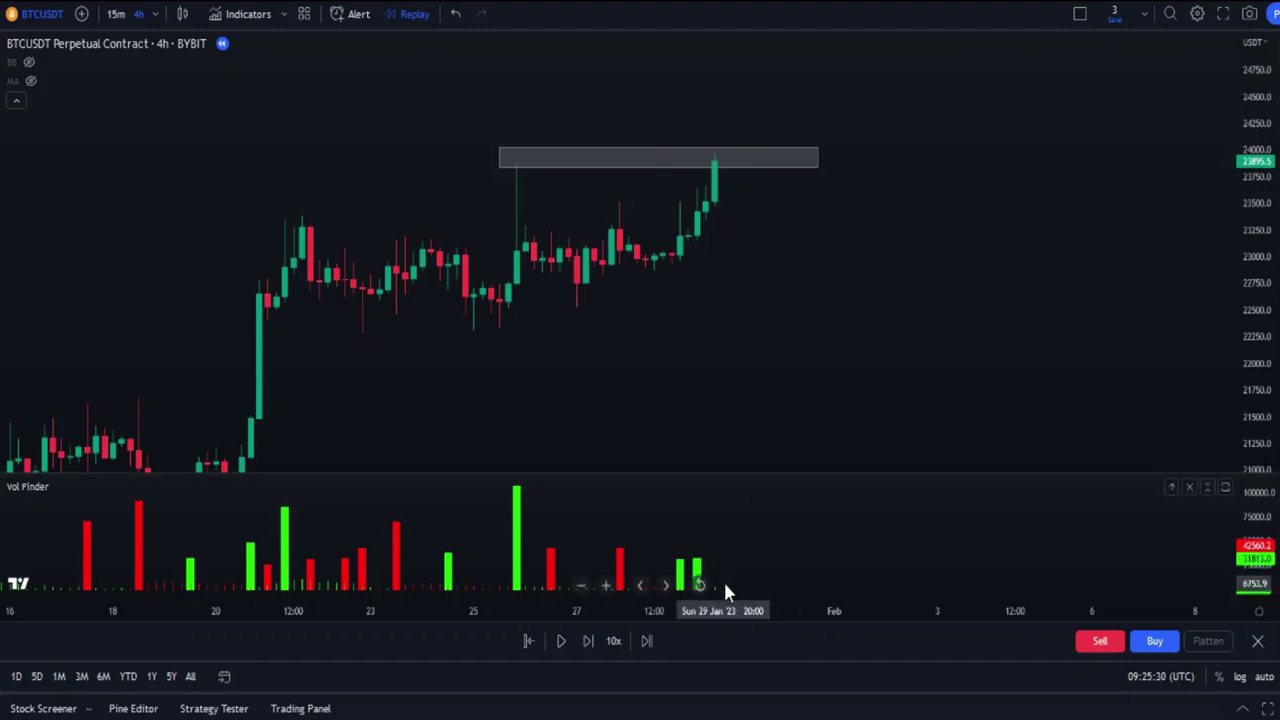
{"action": "left_click", "coordinate": [588, 643]}
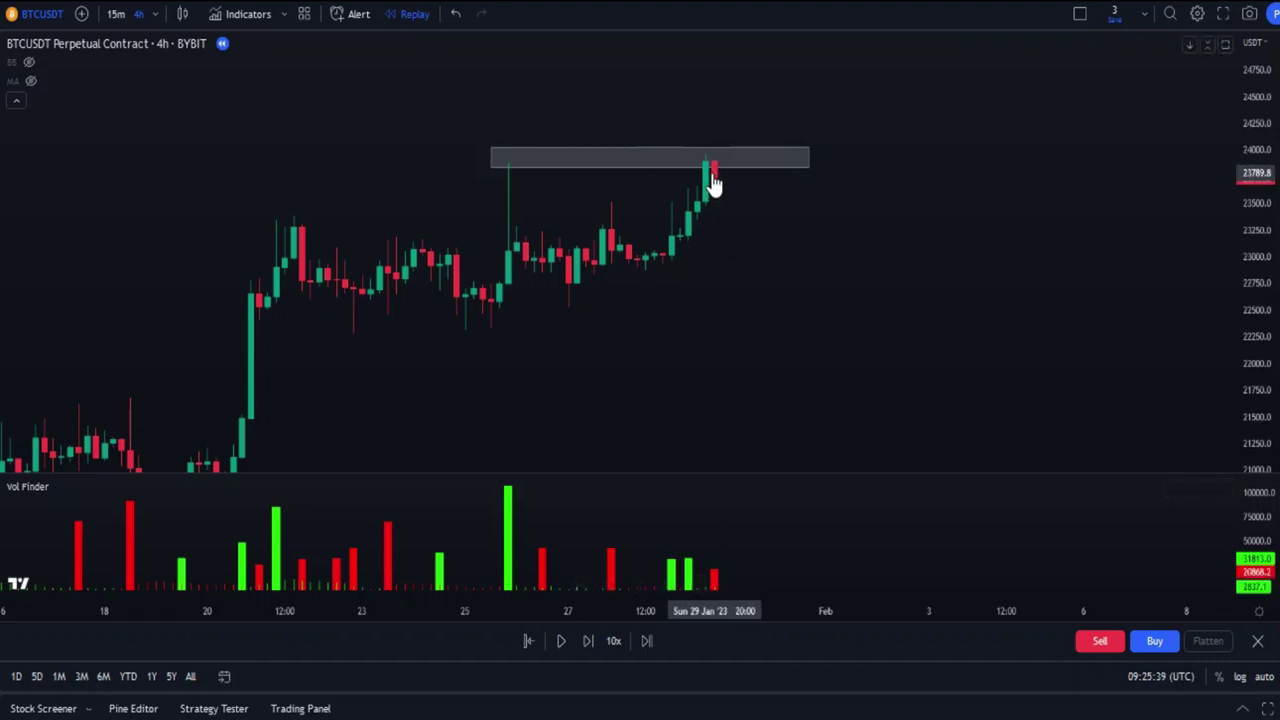
{"action": "left_click", "coordinate": [587, 641]}
{"action": "left_click", "coordinate": [587, 641]}
{"action": "left_click", "coordinate": [587, 641]}
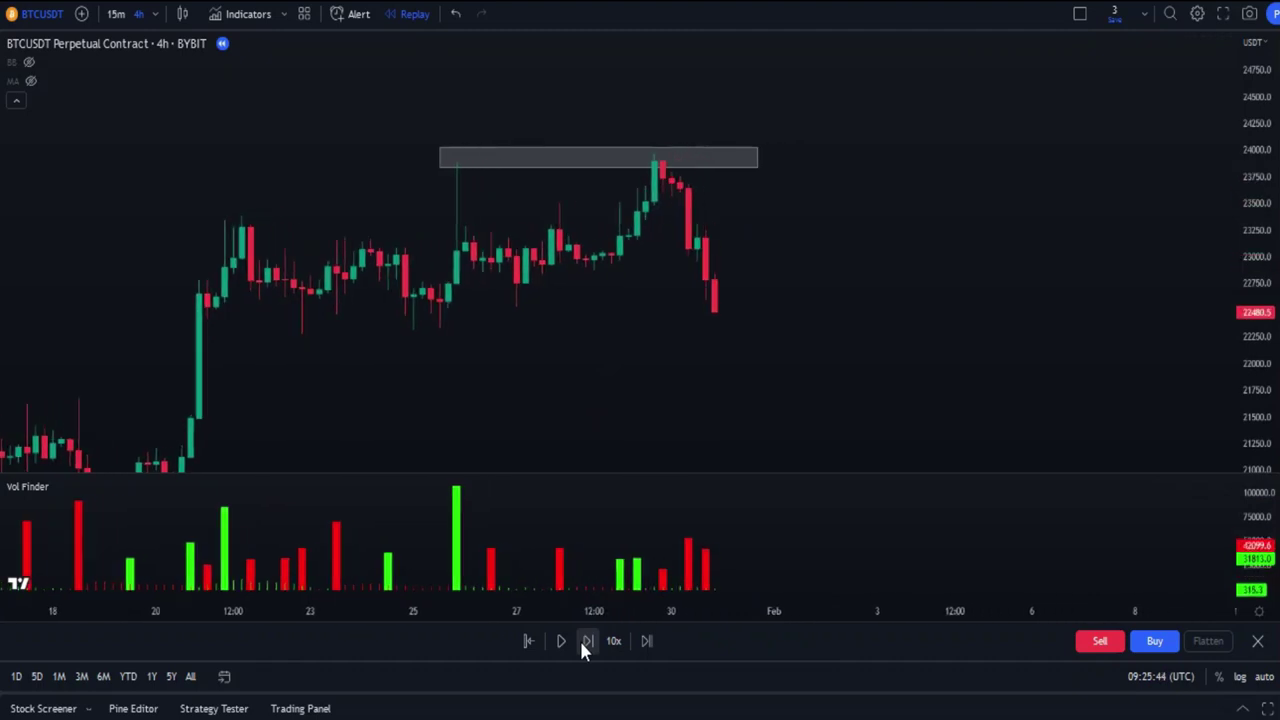
{"action": "left_click", "coordinate": [587, 641]}
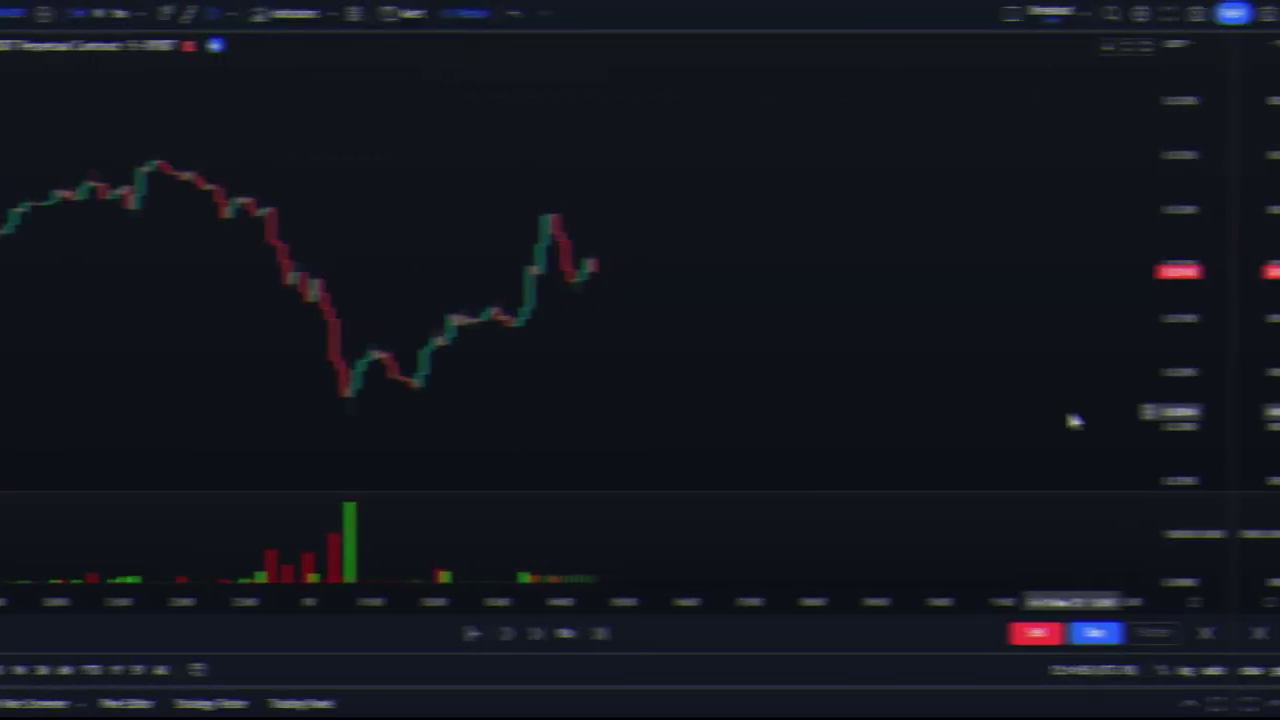
Switch to the ARPAUSDT perpetual chart on 5-minute candles
{"action": "left_click", "coordinate": [48, 12]}
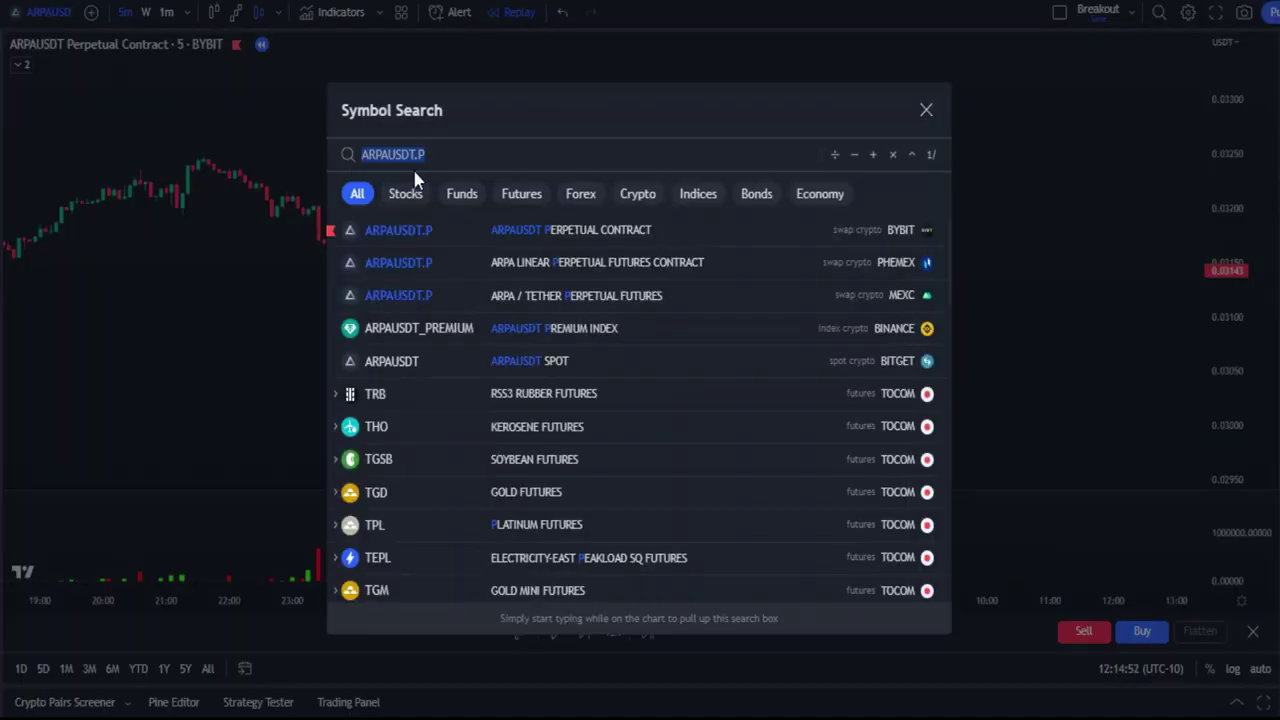
{"action": "left_click", "coordinate": [925, 113]}
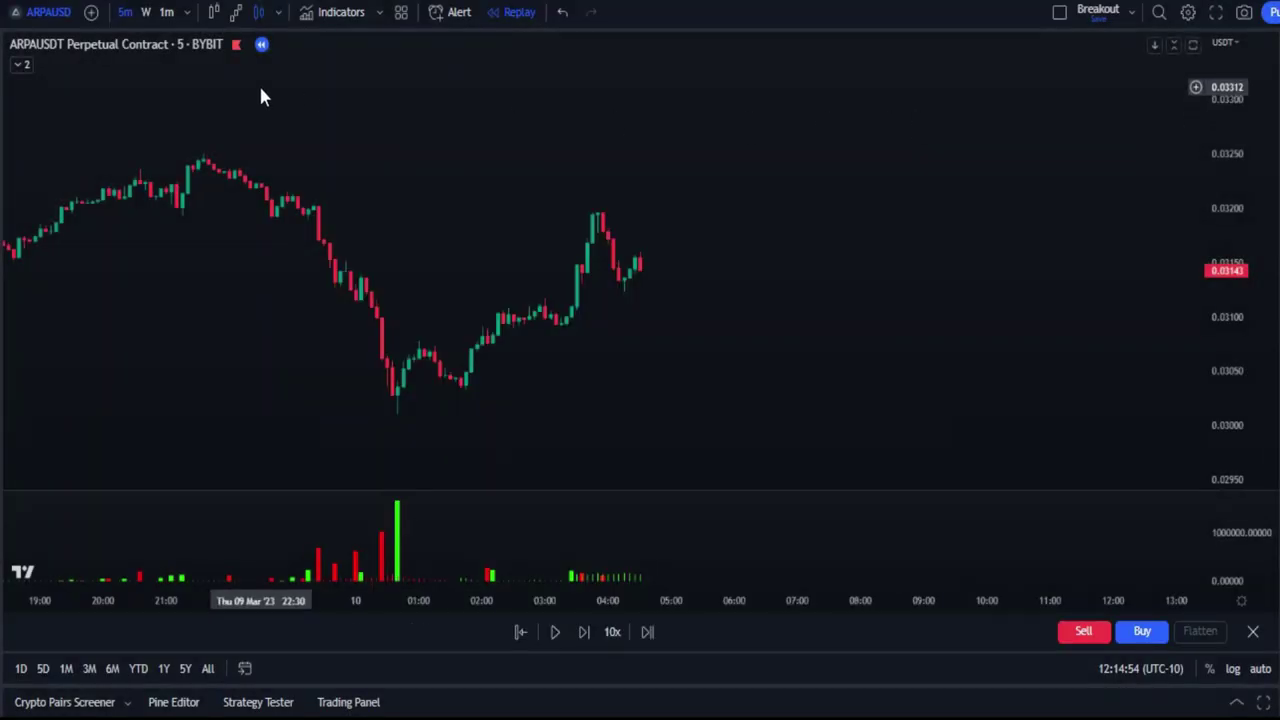
{"action": "left_click", "coordinate": [183, 10]}
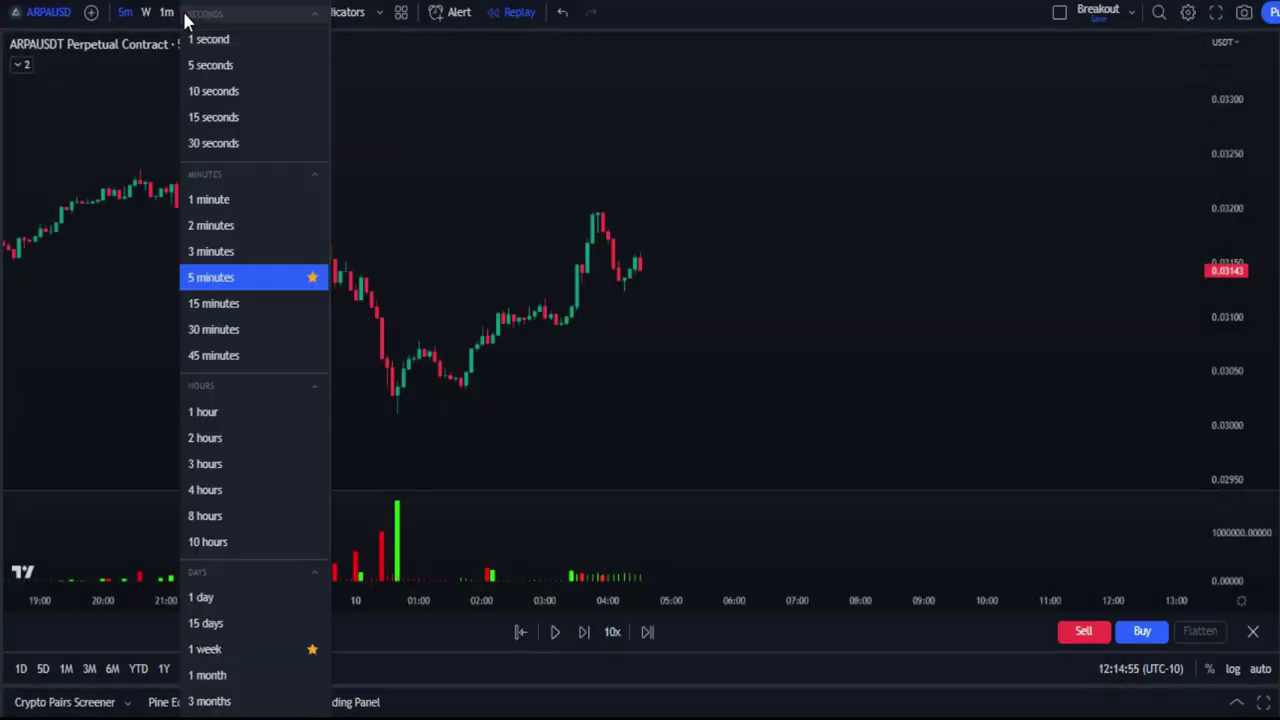
{"action": "left_click", "coordinate": [245, 283]}
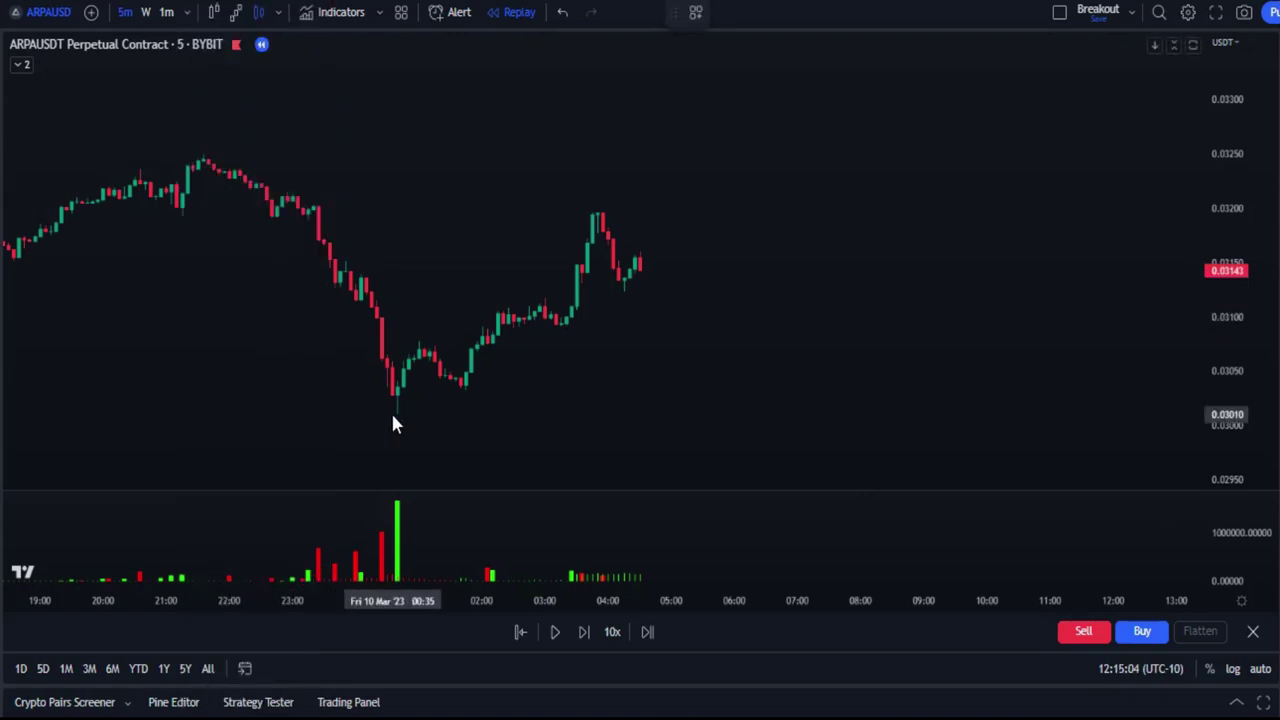
Draw a rising trendline from the 00:35 low and advance replay three bars
{"action": "left_click", "coordinate": [392, 414]}
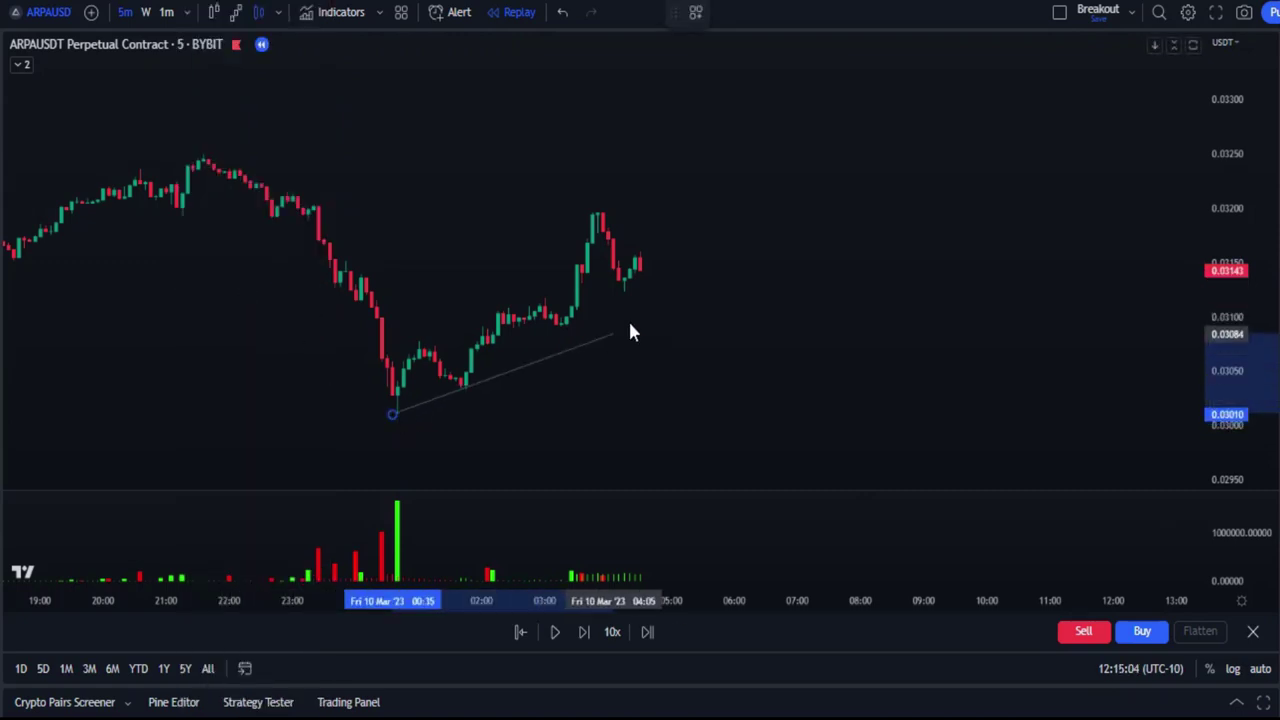
{"action": "left_click", "coordinate": [862, 268]}
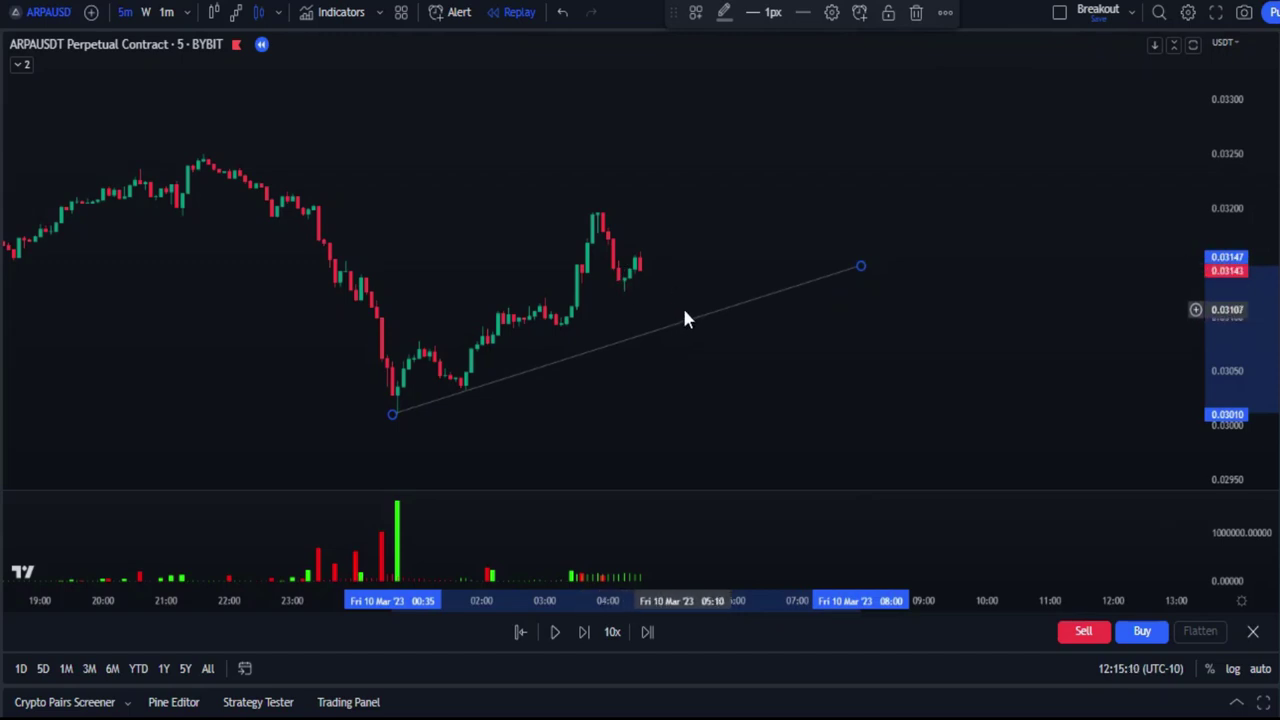
{"action": "left_click", "coordinate": [583, 632]}
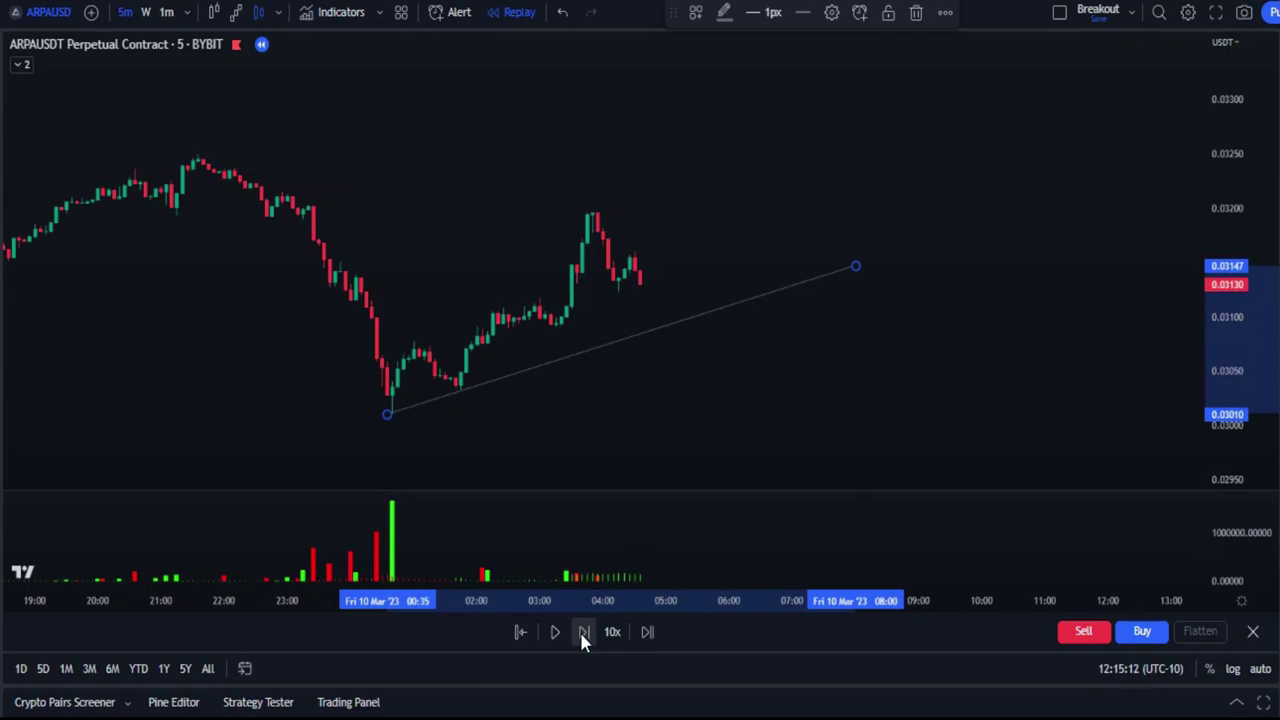
{"action": "left_click", "coordinate": [583, 632]}
{"action": "left_click", "coordinate": [583, 632]}
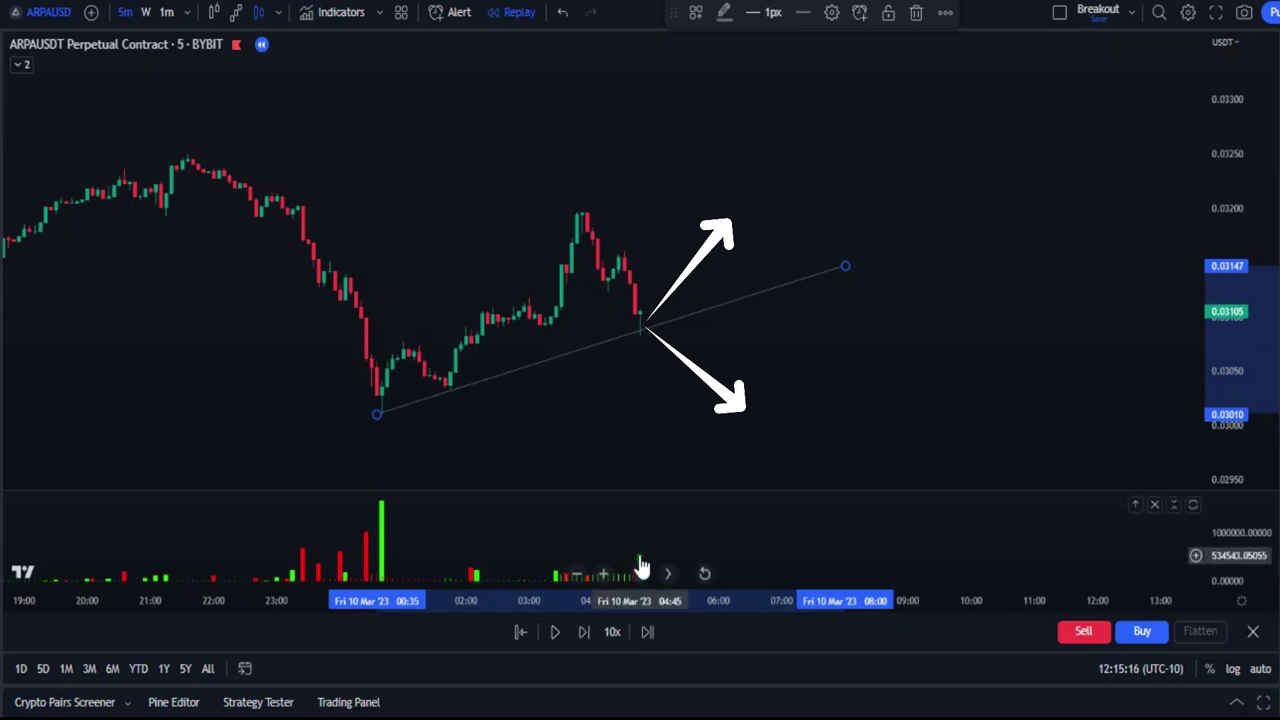
Shift candles left and advance ten bars until price bounces to about 0.0319
{"action": "left_click_drag", "start_coordinate": [623, 534], "coordinate": [514, 526]}
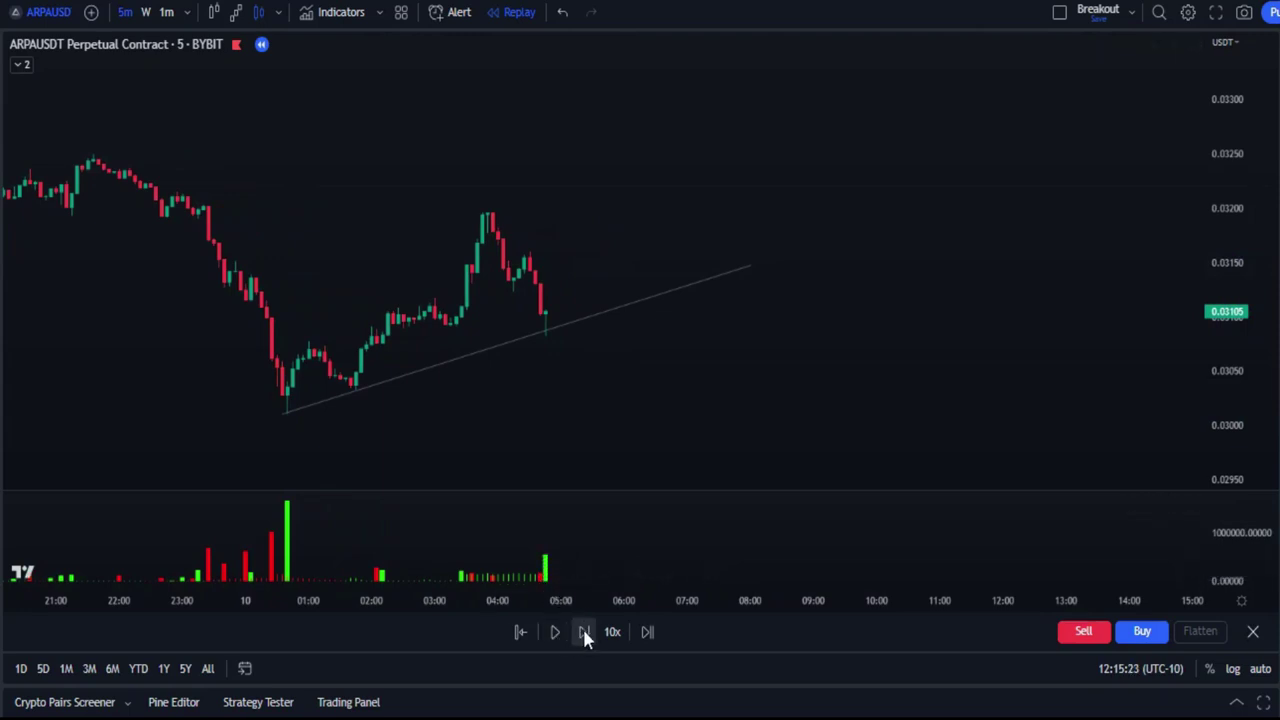
{"action": "left_click", "coordinate": [584, 632]}
{"action": "left_click", "coordinate": [584, 632]}
{"action": "left_click", "coordinate": [584, 632]}
{"action": "left_click", "coordinate": [584, 632]}
{"action": "left_click", "coordinate": [584, 632]}
{"action": "left_click", "coordinate": [584, 632]}
{"action": "left_click", "coordinate": [584, 632]}
{"action": "left_click", "coordinate": [584, 632]}
{"action": "left_click", "coordinate": [584, 632]}
{"action": "left_click", "coordinate": [584, 632]}
{"action": "left_click", "coordinate": [584, 632]}
{"action": "left_click", "coordinate": [584, 632]}
{"action": "left_click", "coordinate": [584, 632]}
{"action": "left_click", "coordinate": [584, 632]}
{"action": "left_click", "coordinate": [584, 632]}
{"action": "left_click", "coordinate": [584, 632]}
{"action": "left_click", "coordinate": [584, 632]}
{"action": "left_click", "coordinate": [584, 632]}
{"action": "left_click", "coordinate": [584, 632]}
{"action": "left_click", "coordinate": [584, 632]}
{"action": "left_click", "coordinate": [584, 632]}
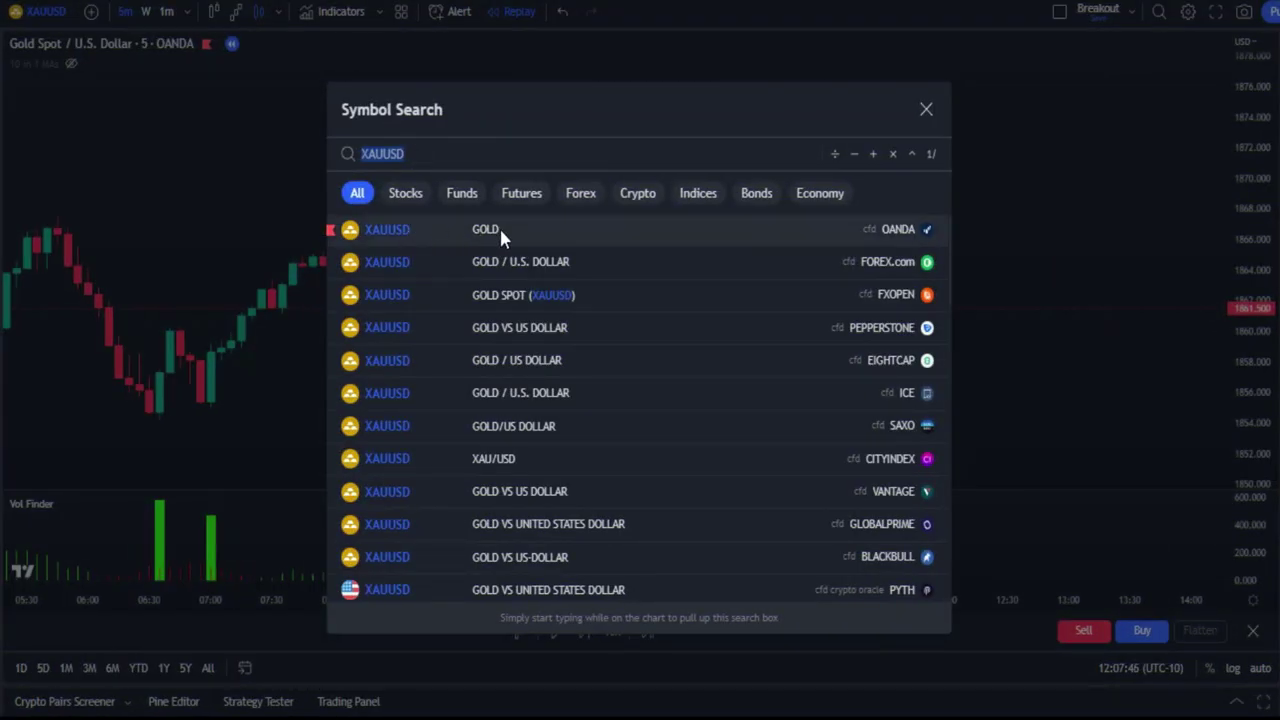
Keep the gold XAUUSD chart on the 5-minute timeframe
{"action": "left_click", "coordinate": [924, 110]}
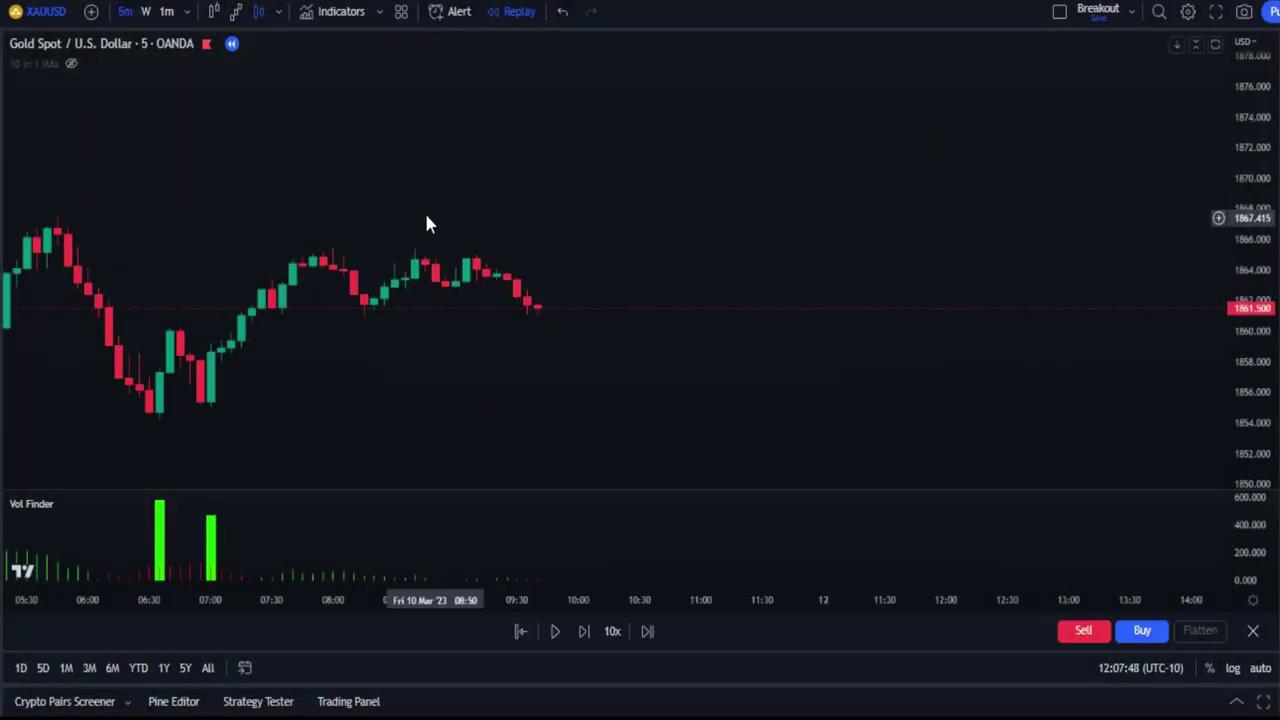
{"action": "left_click", "coordinate": [186, 12]}
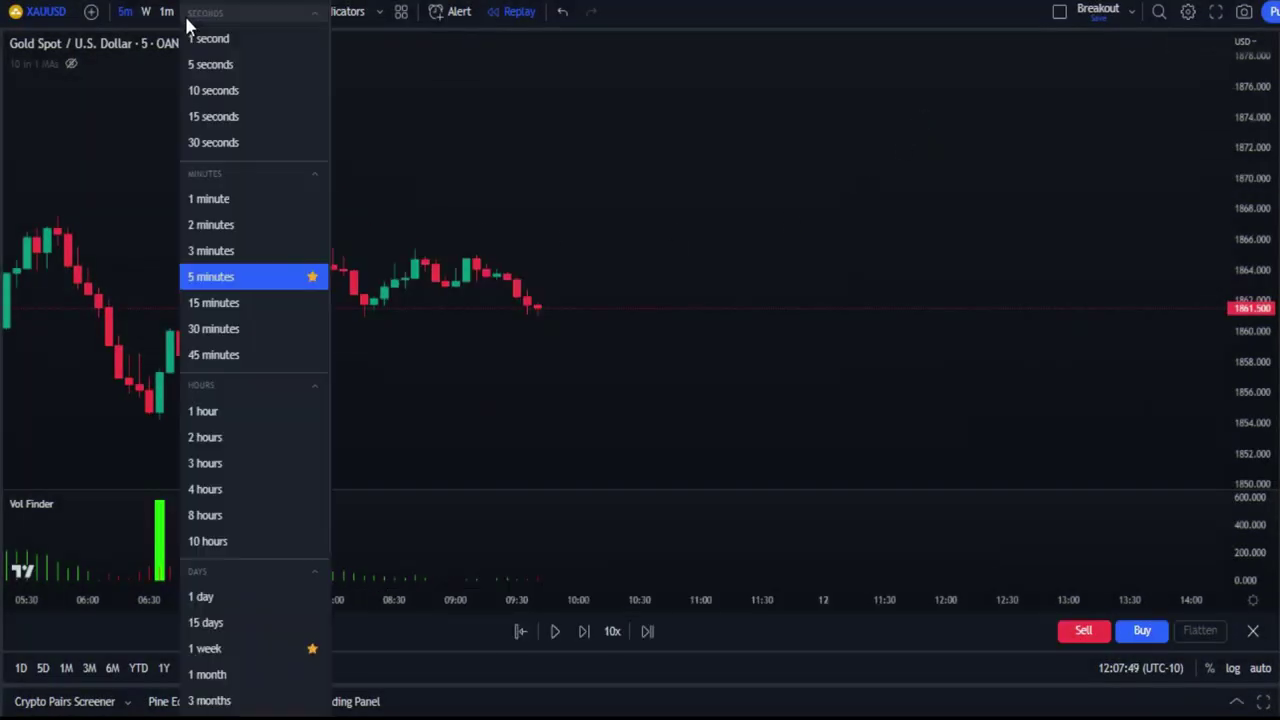
{"action": "left_click", "coordinate": [247, 283]}
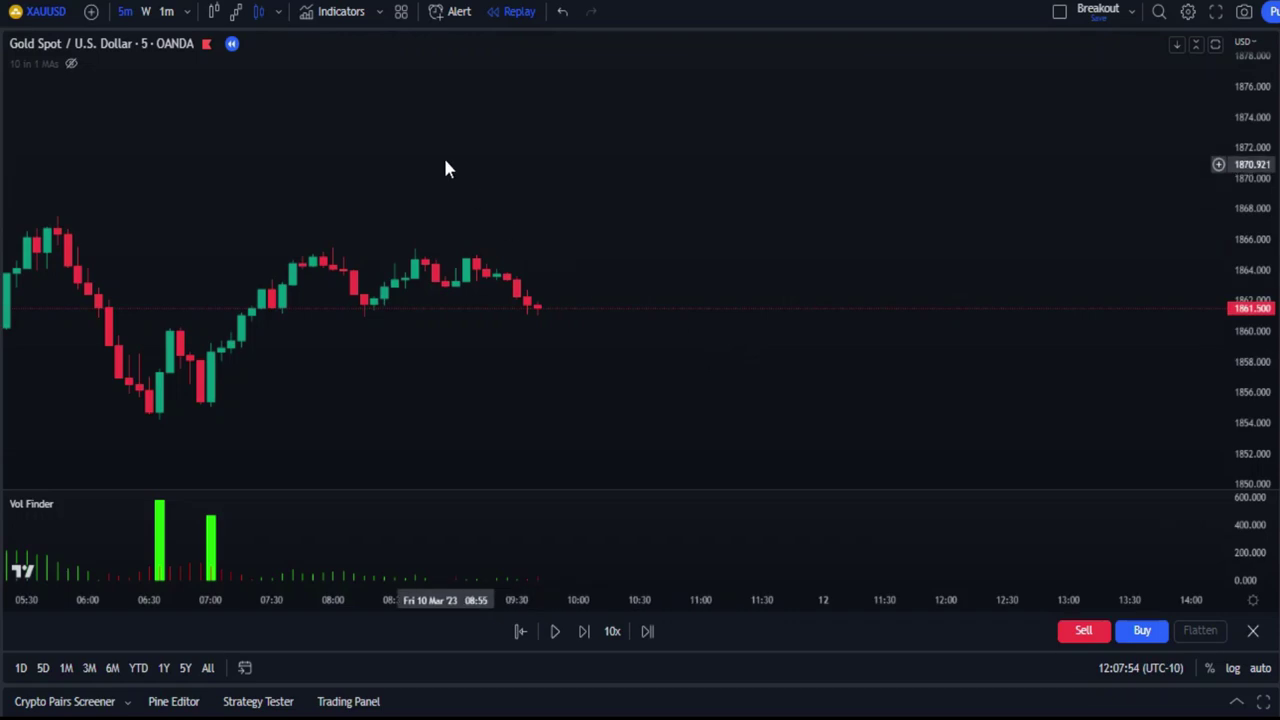
Add the ATR_RSRL indicator found by searching 'ATR_R'
{"action": "left_click", "coordinate": [332, 18]}
{"action": "type", "text": "AT"}
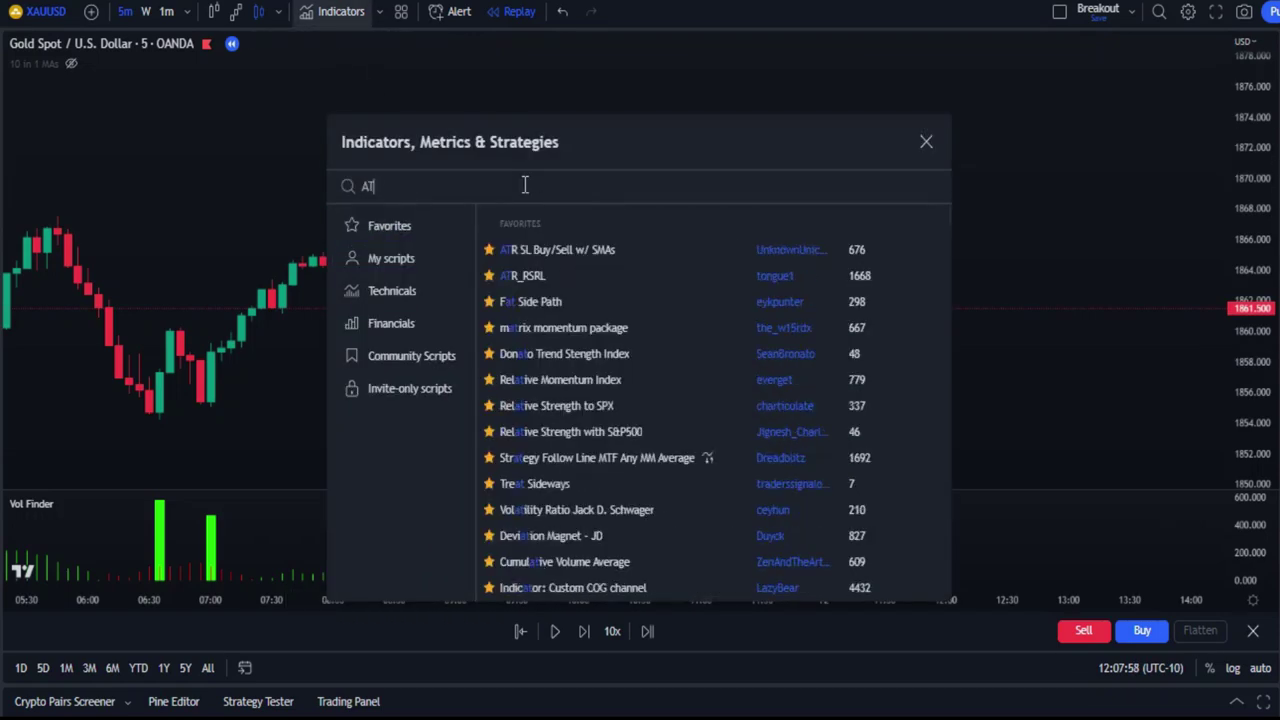
{"action": "type", "text": "R_"}
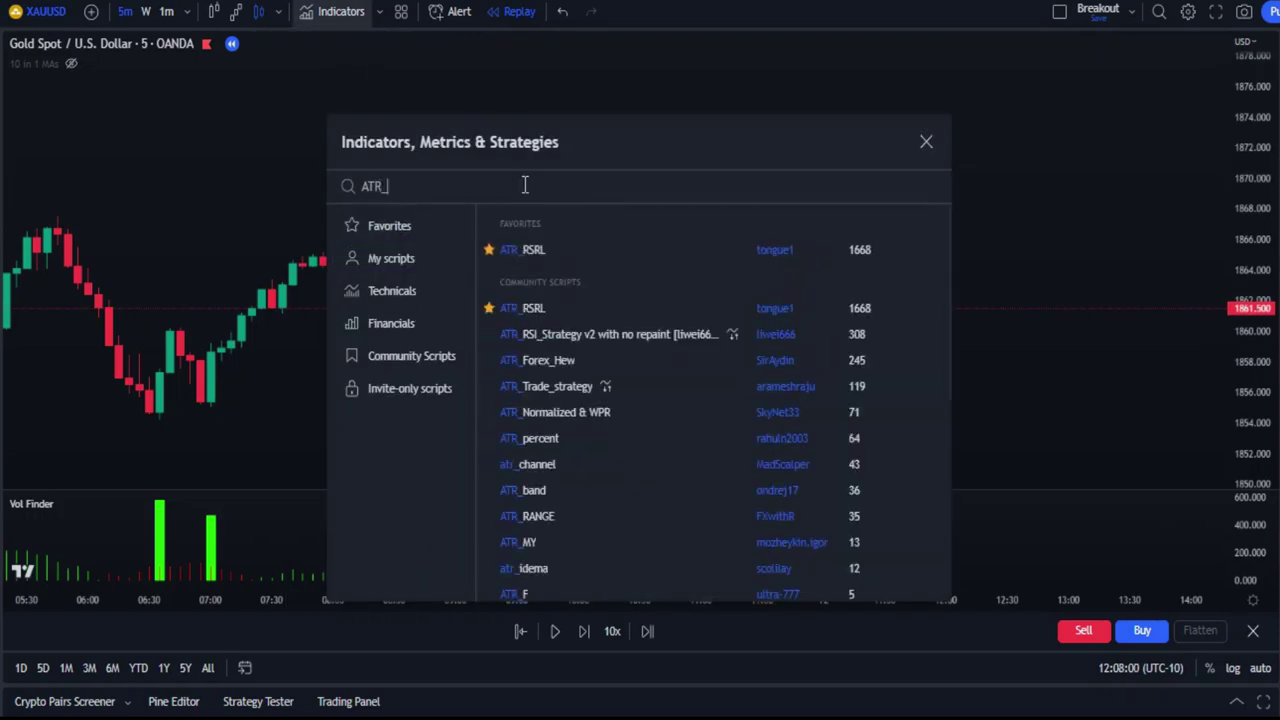
{"action": "type", "text": "RSRL"}
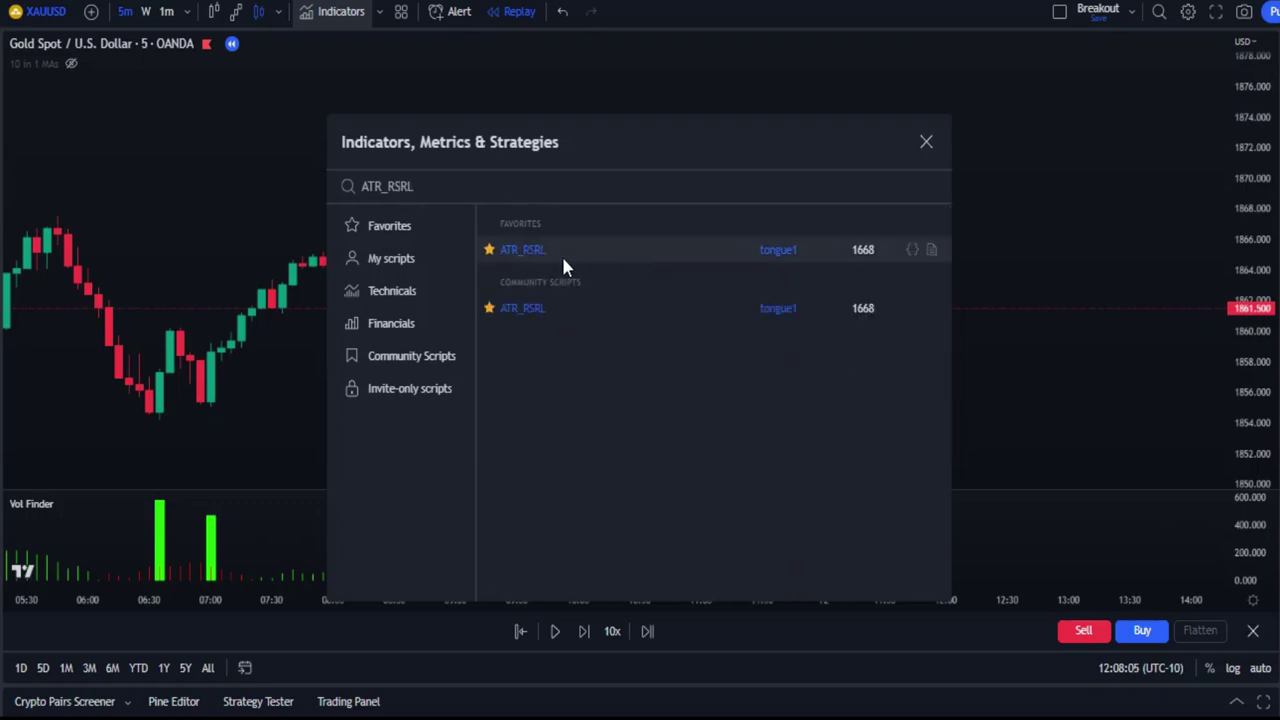
{"action": "left_click", "coordinate": [728, 249]}
{"action": "left_click", "coordinate": [926, 143]}
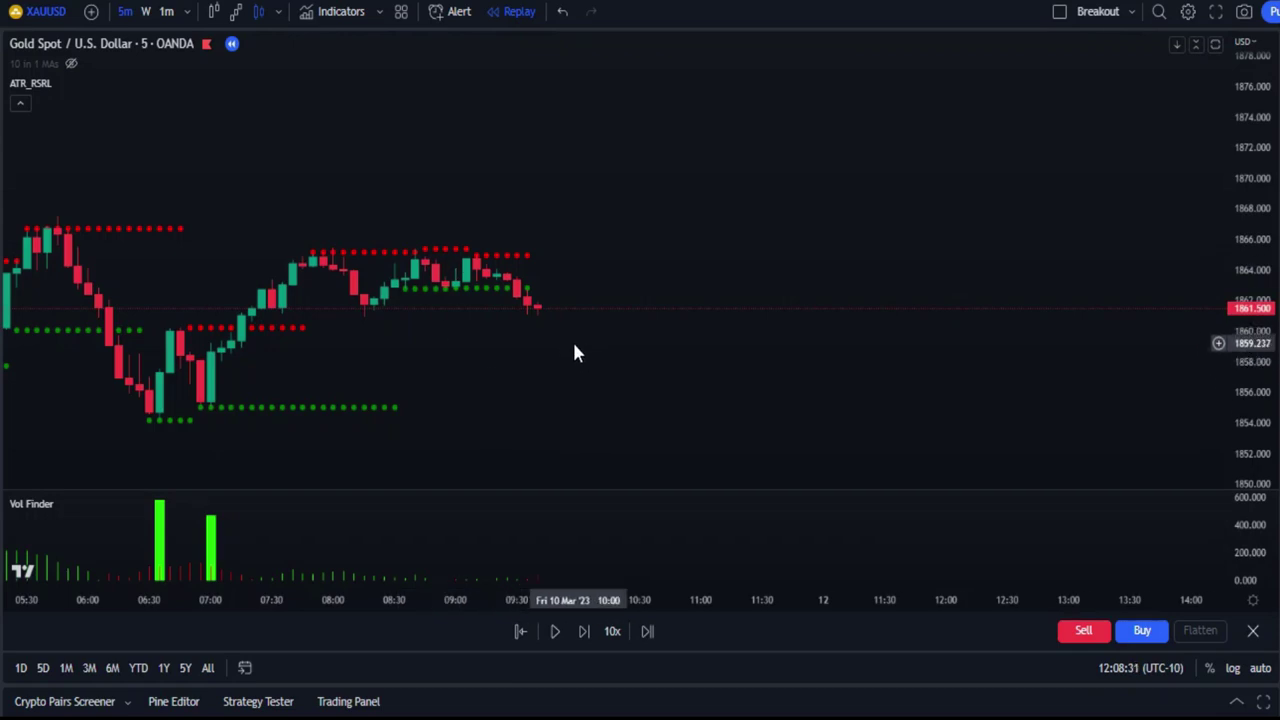
Advance the gold replay fourteen bars past 11:00, with price reaching about 1868
{"action": "left_click", "coordinate": [583, 631]}
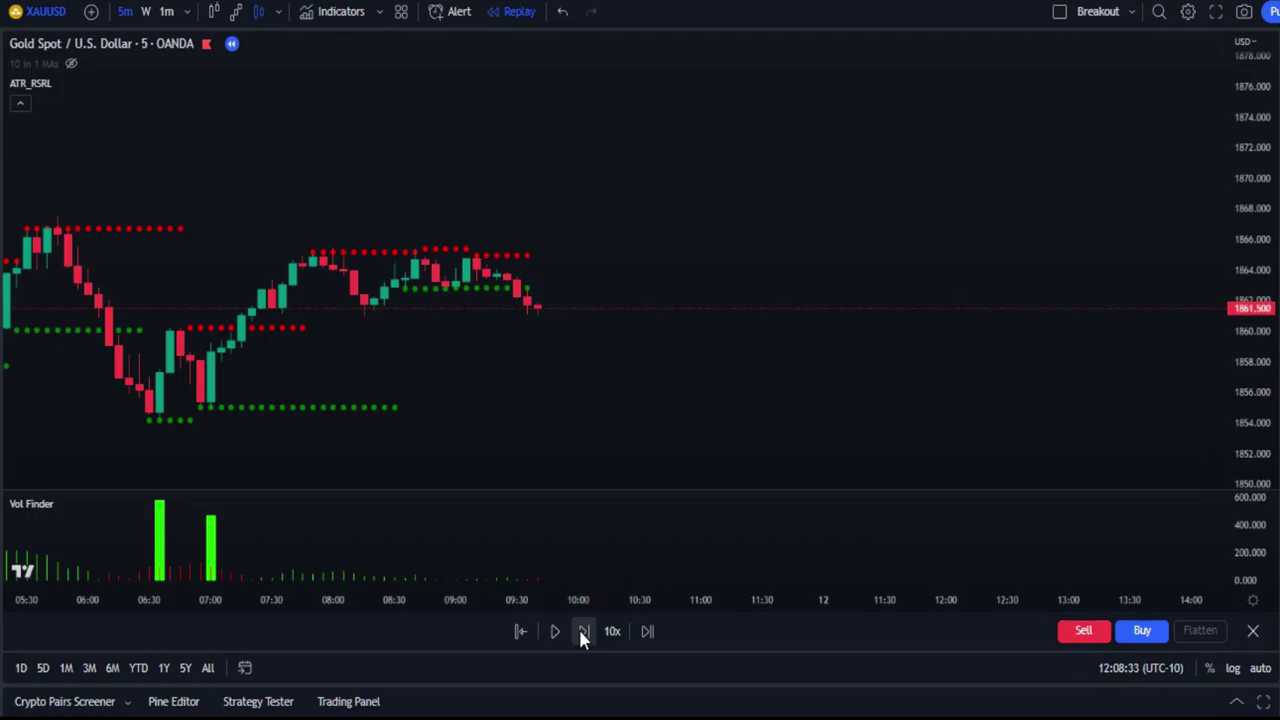
{"action": "left_click", "coordinate": [583, 631]}
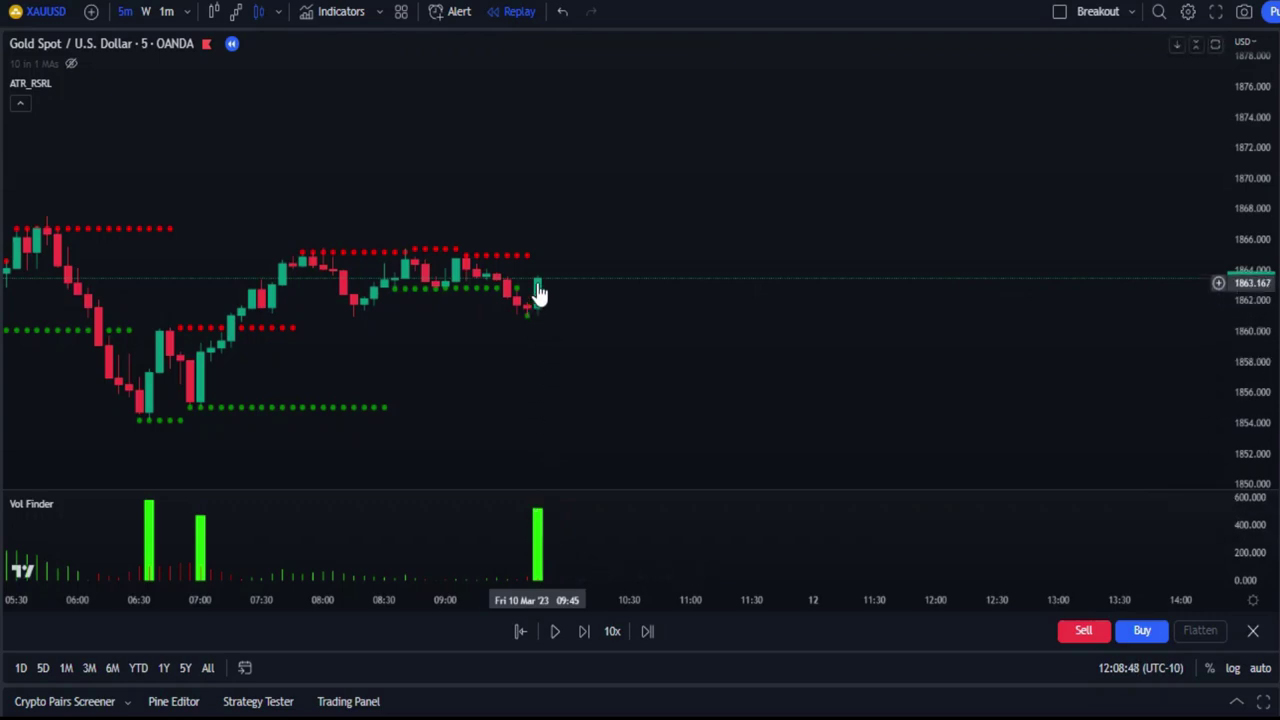
{"action": "left_click", "coordinate": [582, 631]}
{"action": "left_click", "coordinate": [582, 631]}
{"action": "left_click", "coordinate": [582, 631]}
{"action": "left_click", "coordinate": [582, 631]}
{"action": "left_click", "coordinate": [582, 631]}
{"action": "left_click", "coordinate": [582, 631]}
{"action": "left_click", "coordinate": [582, 631]}
{"action": "left_click", "coordinate": [582, 631]}
{"action": "left_click", "coordinate": [582, 631]}
{"action": "left_click", "coordinate": [582, 631]}
{"action": "left_click", "coordinate": [582, 631]}
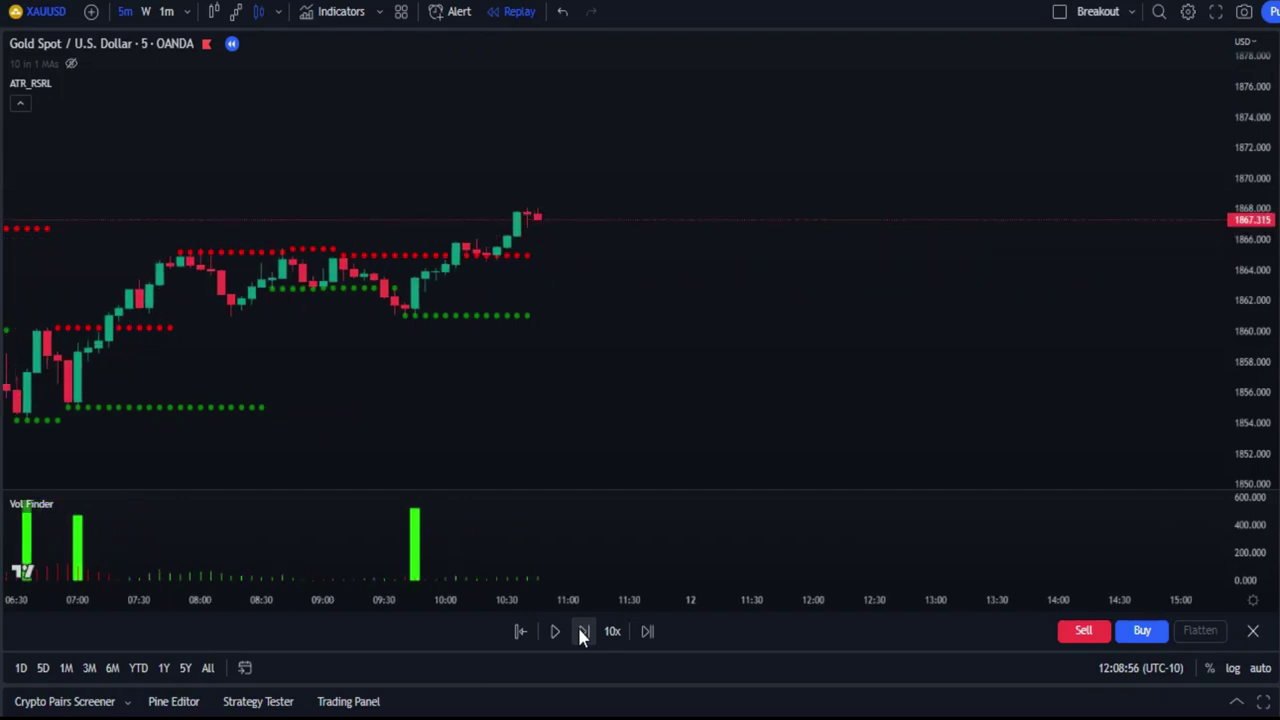
{"action": "left_click", "coordinate": [582, 631]}
{"action": "left_click", "coordinate": [582, 631]}
{"action": "left_click", "coordinate": [582, 631]}
{"action": "left_click", "coordinate": [582, 631]}
{"action": "left_click", "coordinate": [582, 631]}
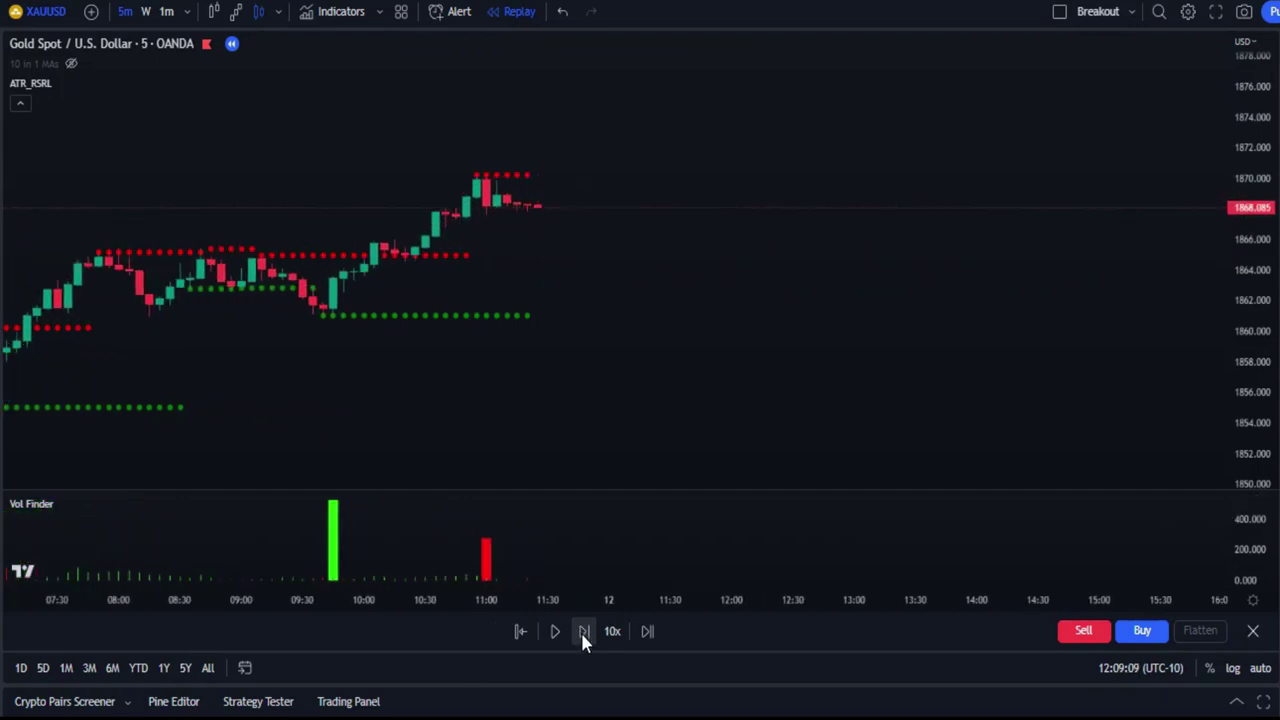
{"action": "left_click", "coordinate": [582, 631]}
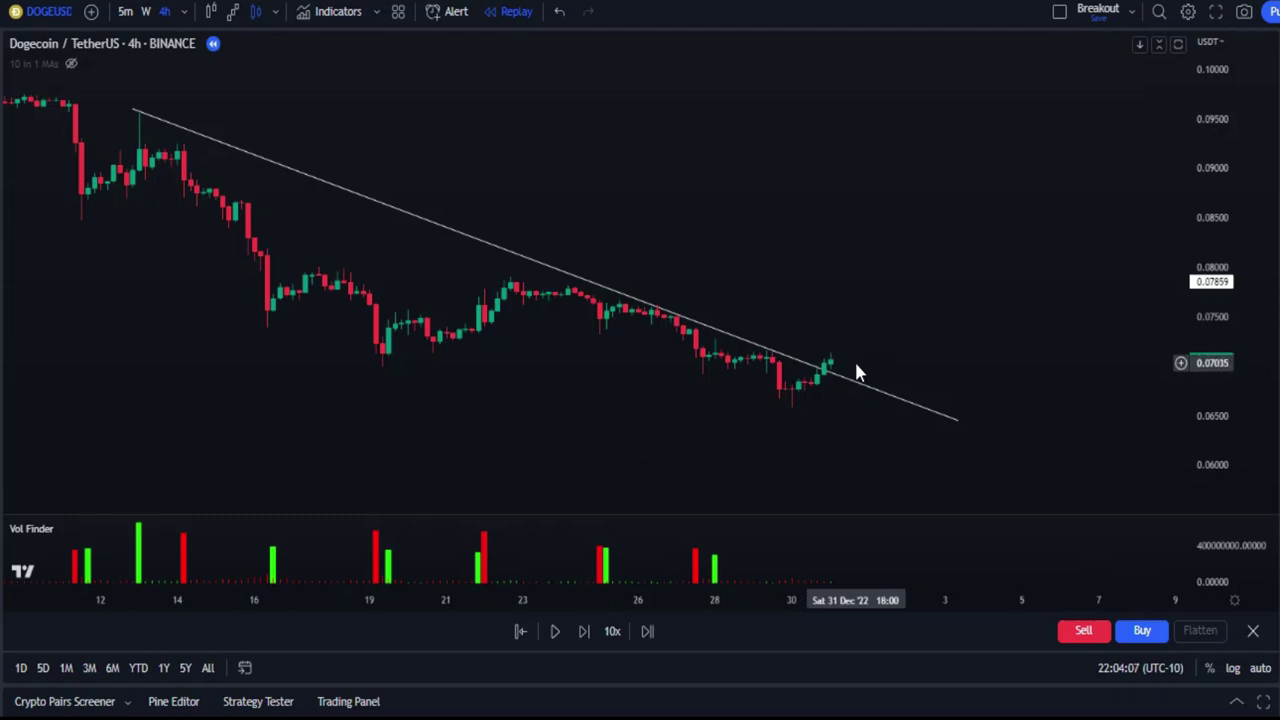
Advance the Dogecoin 4h replay ten bars
{"action": "left_click", "coordinate": [585, 632]}
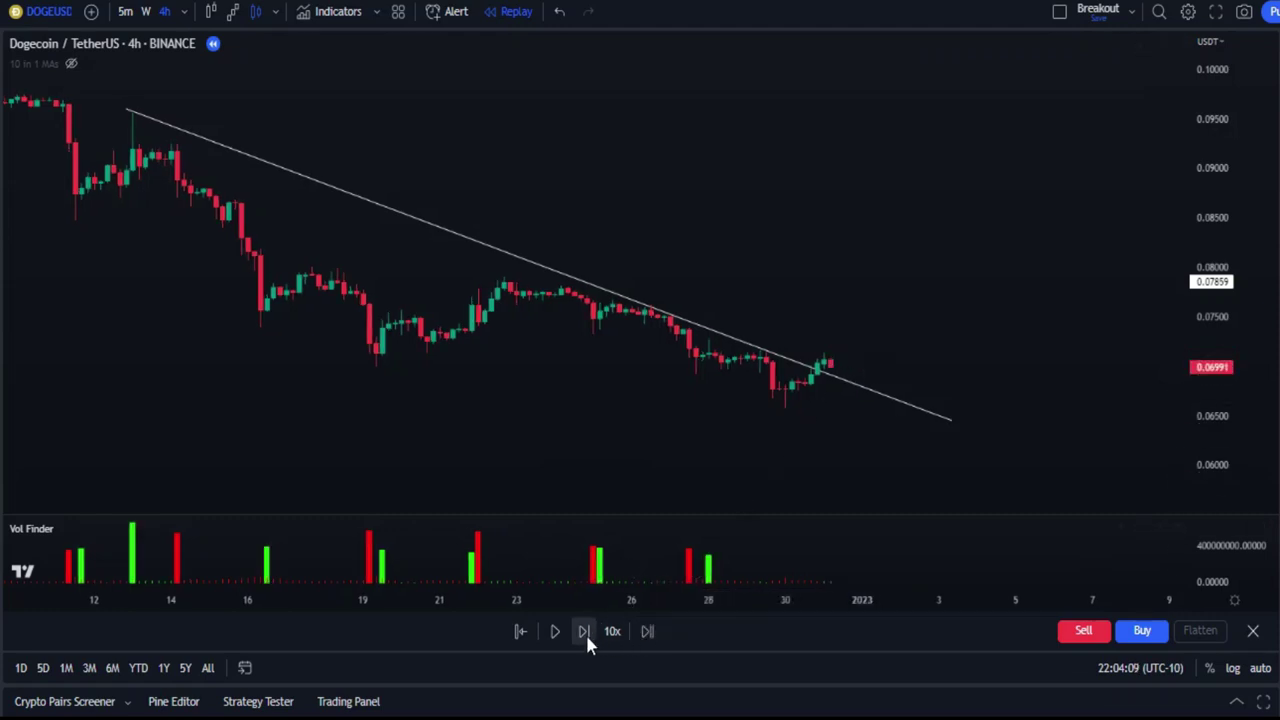
{"action": "left_click", "coordinate": [585, 632]}
{"action": "left_click", "coordinate": [585, 632]}
{"action": "left_click", "coordinate": [585, 632]}
{"action": "left_click", "coordinate": [585, 632]}
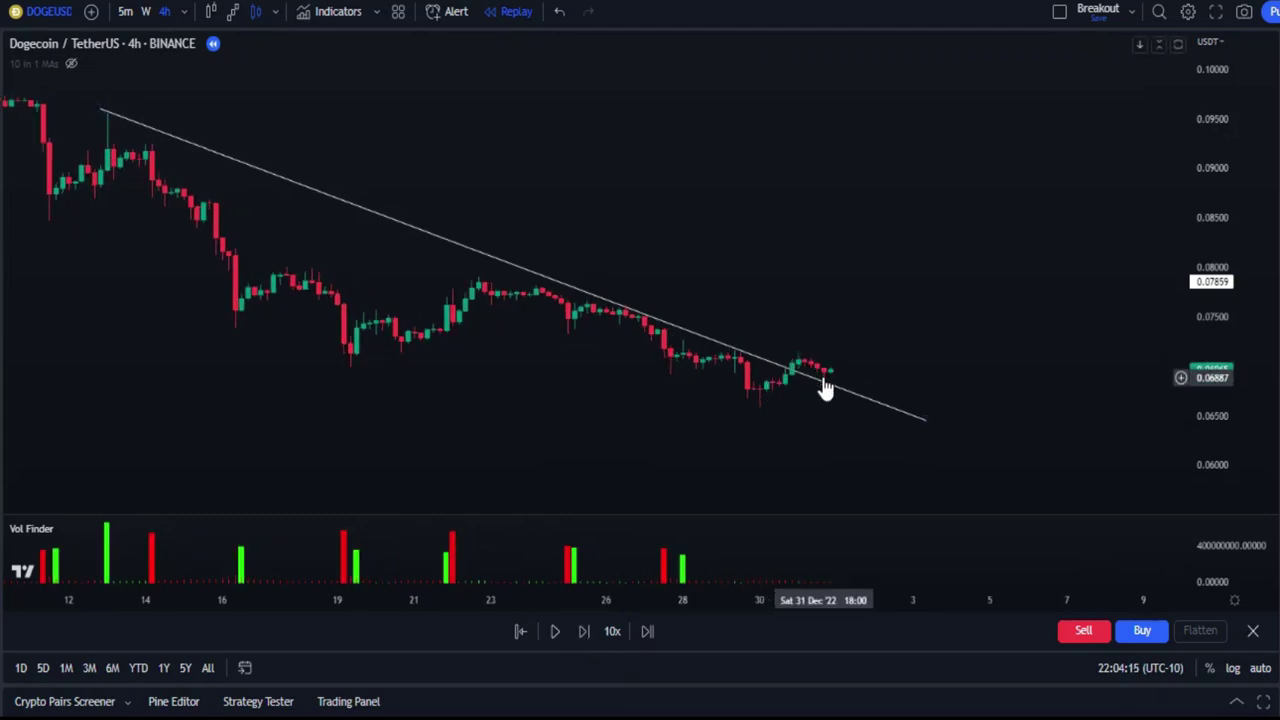
{"action": "left_click", "coordinate": [585, 632]}
{"action": "left_click", "coordinate": [585, 632]}
{"action": "left_click", "coordinate": [585, 632]}
{"action": "left_click", "coordinate": [585, 632]}
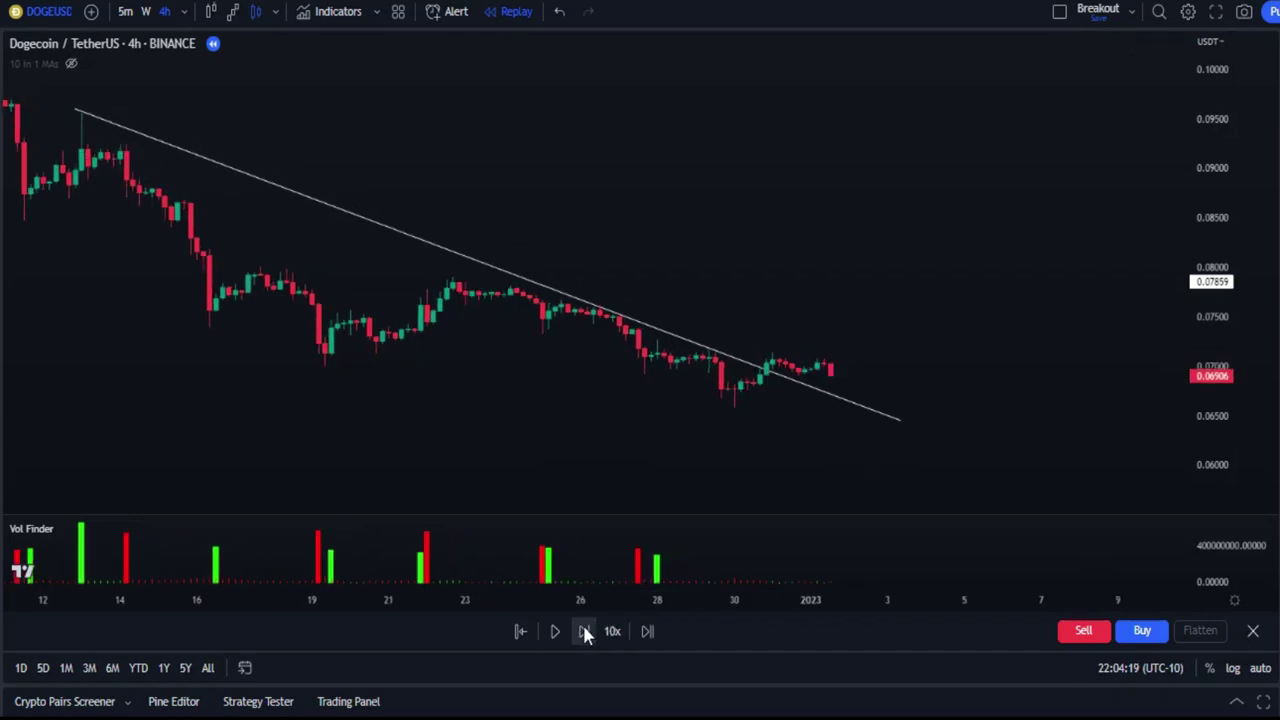
{"action": "left_click", "coordinate": [585, 632]}
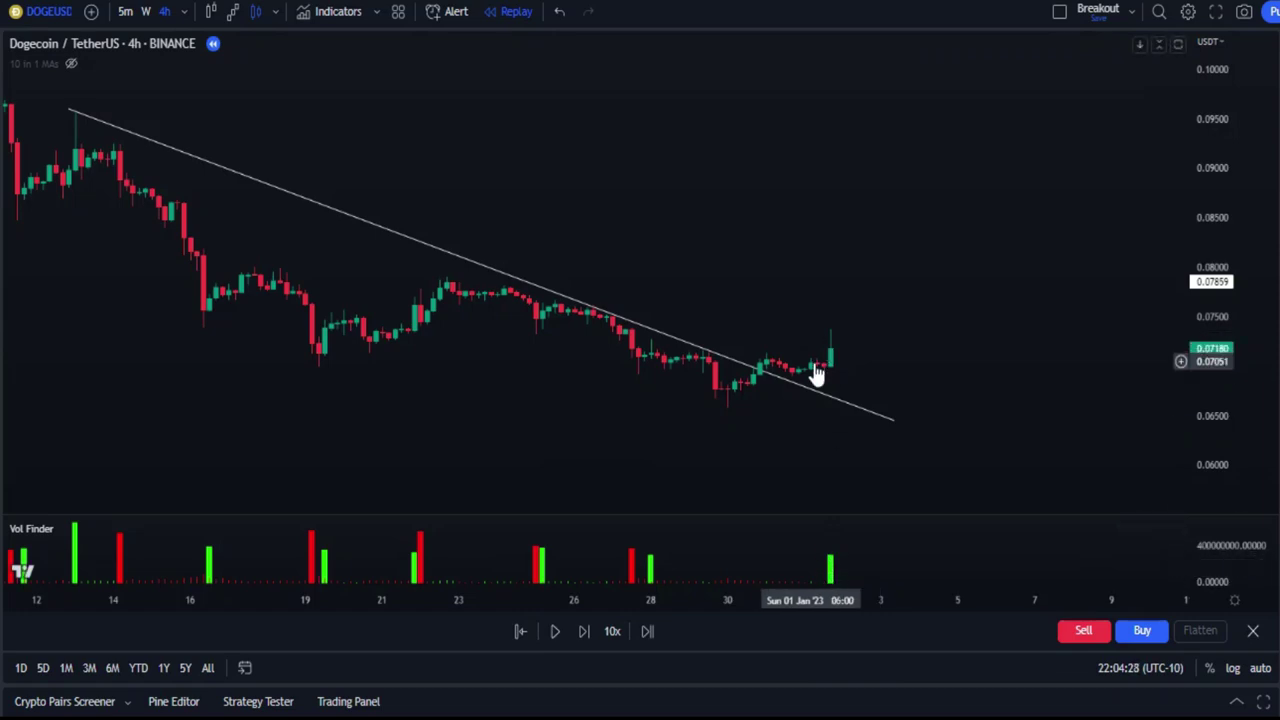
Advance fourteen more bars as price breaks the descending trendline to about 0.0749
{"action": "left_click", "coordinate": [583, 630]}
{"action": "left_click", "coordinate": [583, 630]}
{"action": "left_click", "coordinate": [583, 630]}
{"action": "left_click", "coordinate": [583, 630]}
{"action": "left_click", "coordinate": [583, 630]}
{"action": "left_click", "coordinate": [583, 630]}
{"action": "left_click", "coordinate": [583, 630]}
{"action": "left_click", "coordinate": [583, 630]}
{"action": "left_click", "coordinate": [583, 630]}
{"action": "left_click", "coordinate": [583, 630]}
{"action": "left_click", "coordinate": [583, 630]}
{"action": "left_click", "coordinate": [583, 630]}
{"action": "left_click", "coordinate": [583, 630]}
{"action": "left_click", "coordinate": [583, 630]}
{"action": "left_click", "coordinate": [583, 630]}
{"action": "left_click", "coordinate": [583, 630]}
{"action": "left_click", "coordinate": [583, 630]}
{"action": "left_click", "coordinate": [583, 630]}
{"action": "left_click", "coordinate": [583, 630]}
{"action": "left_click", "coordinate": [583, 630]}
{"action": "left_click", "coordinate": [583, 630]}
{"action": "left_click", "coordinate": [583, 630]}
{"action": "left_click", "coordinate": [583, 630]}
{"action": "left_click", "coordinate": [583, 630]}
{"action": "left_click", "coordinate": [583, 630]}
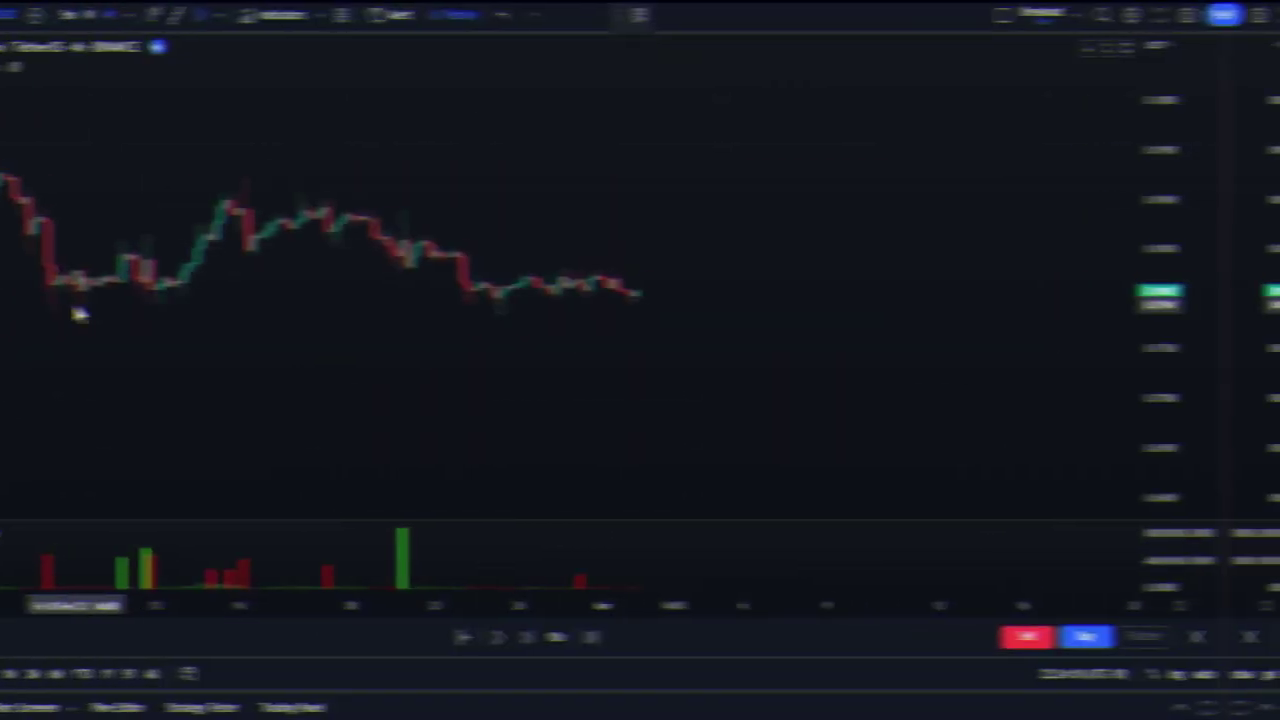
Draw a horizontal support ray at 0.07850 along the Dogecoin lows and advance the replay three bars
{"action": "left_click", "coordinate": [104, 312]}
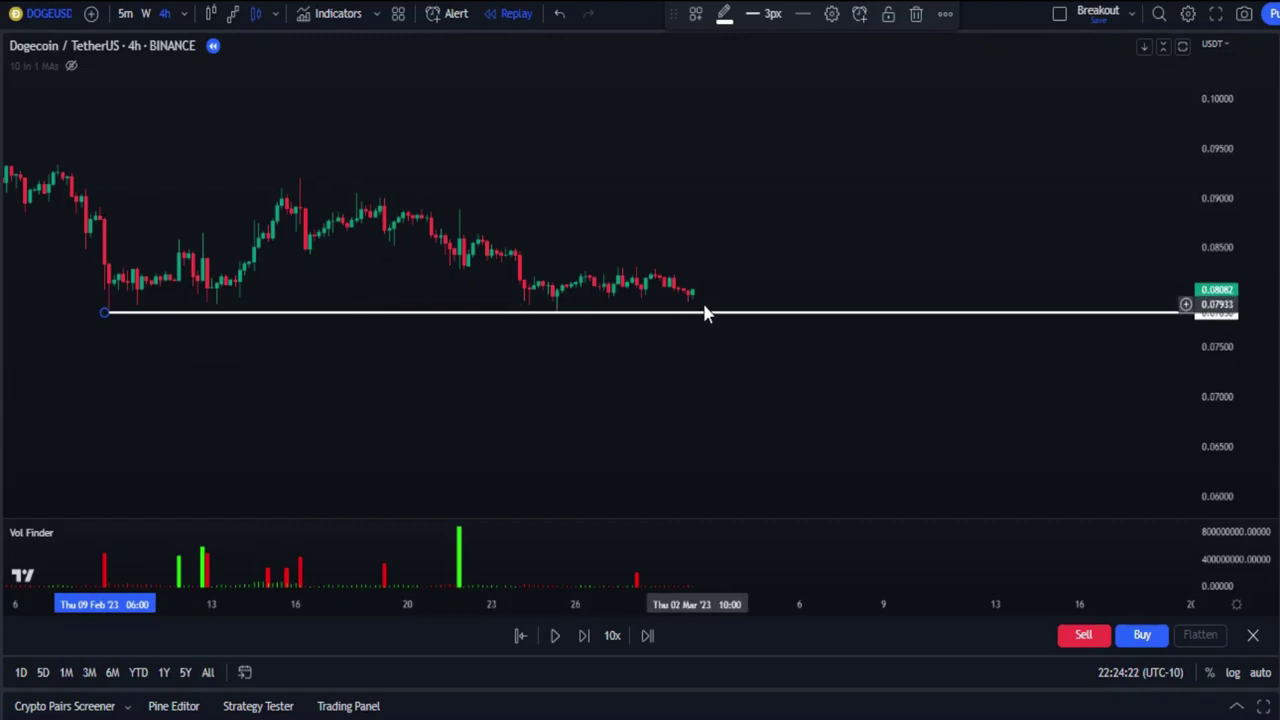
{"action": "left_click", "coordinate": [585, 636]}
{"action": "left_click", "coordinate": [585, 636]}
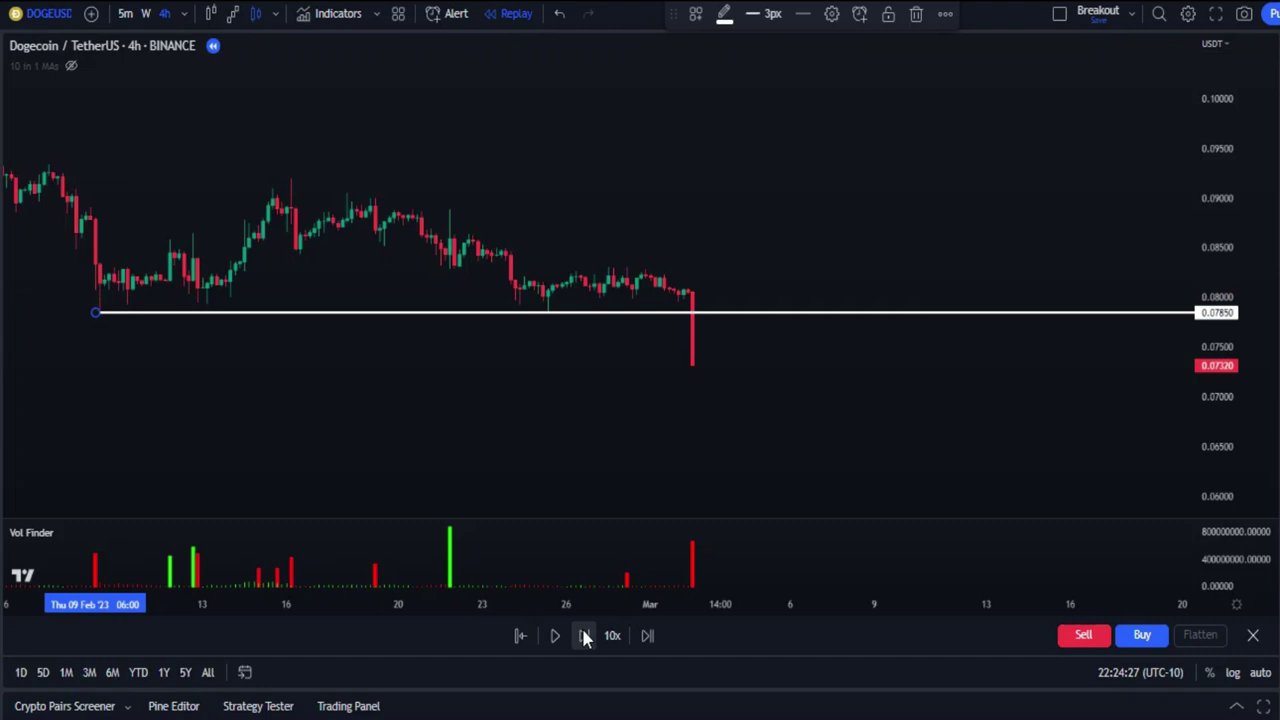
{"action": "left_click", "coordinate": [585, 636]}
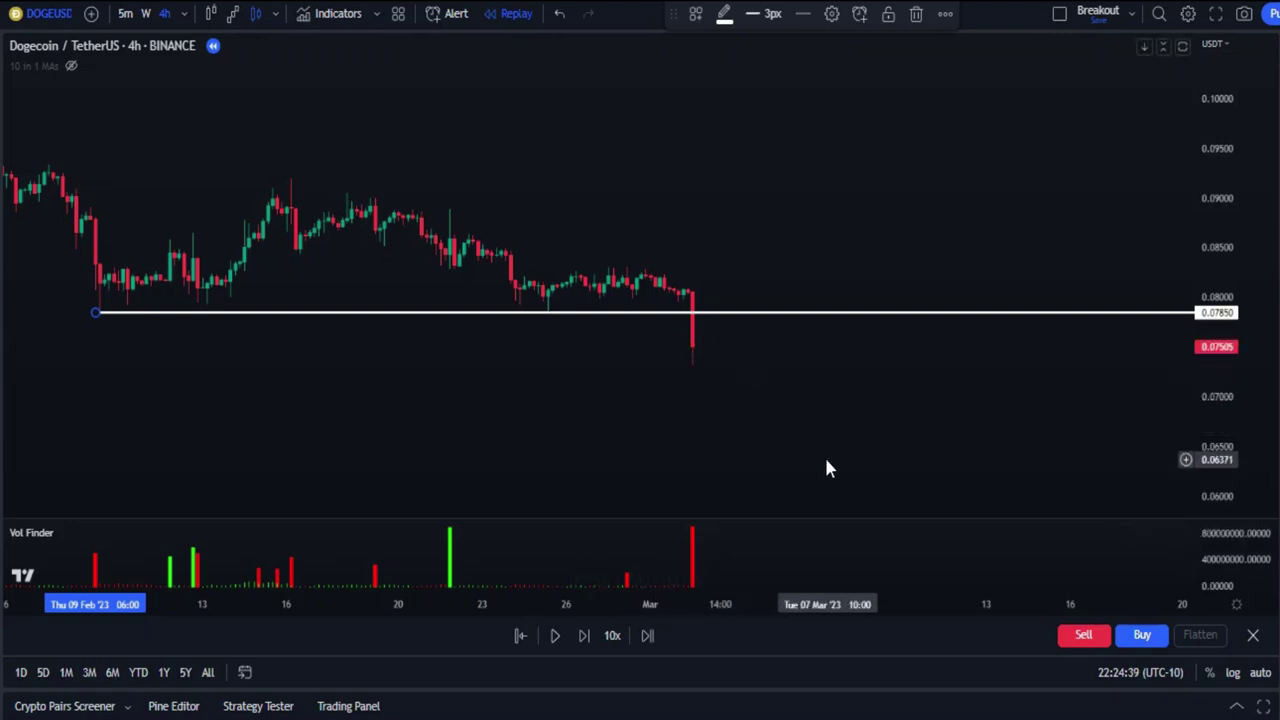
Step the replay about ten bars to 9 Mar '23 as price breaks below 0.0785 toward 0.0645
{"action": "left_click_drag", "start_coordinate": [826, 466], "coordinate": [881, 396]}
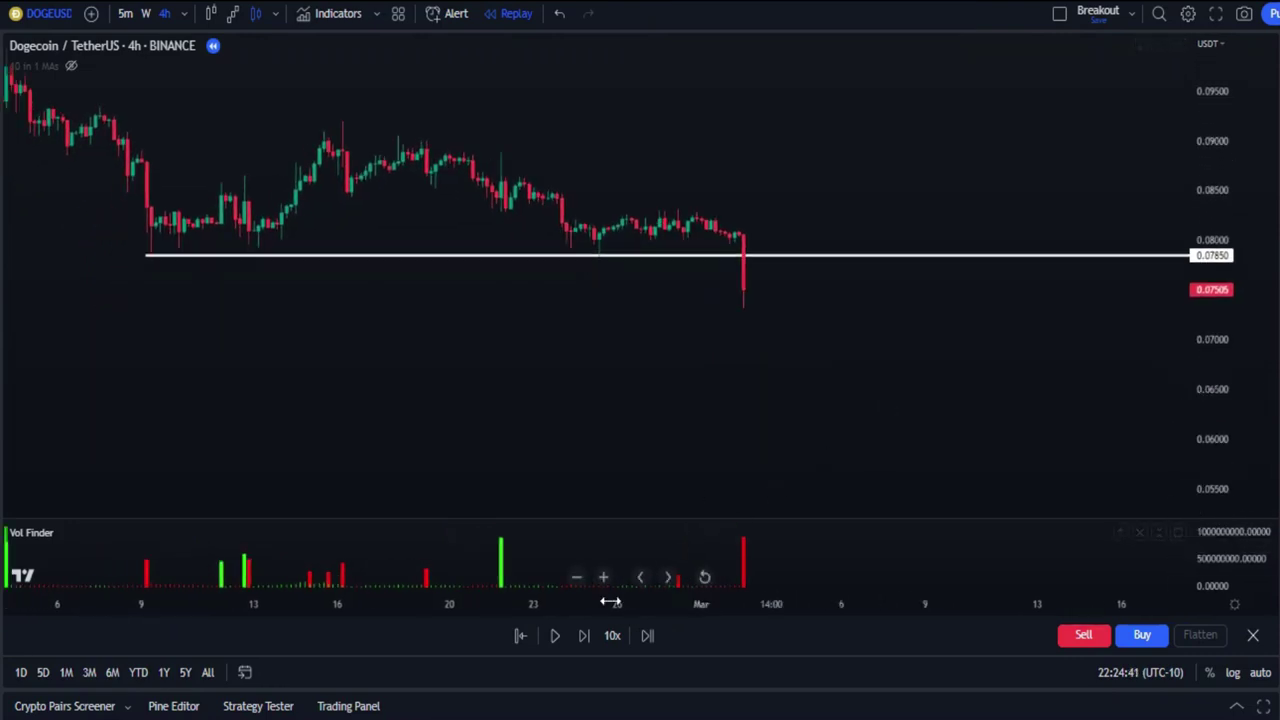
{"action": "left_click", "coordinate": [580, 638]}
{"action": "left_click", "coordinate": [580, 638]}
{"action": "left_click", "coordinate": [580, 638]}
{"action": "left_click", "coordinate": [580, 638]}
{"action": "left_click", "coordinate": [580, 638]}
{"action": "left_click", "coordinate": [580, 636]}
{"action": "left_click", "coordinate": [580, 636]}
{"action": "left_click", "coordinate": [580, 636]}
{"action": "left_click", "coordinate": [580, 636]}
{"action": "left_click", "coordinate": [577, 636]}
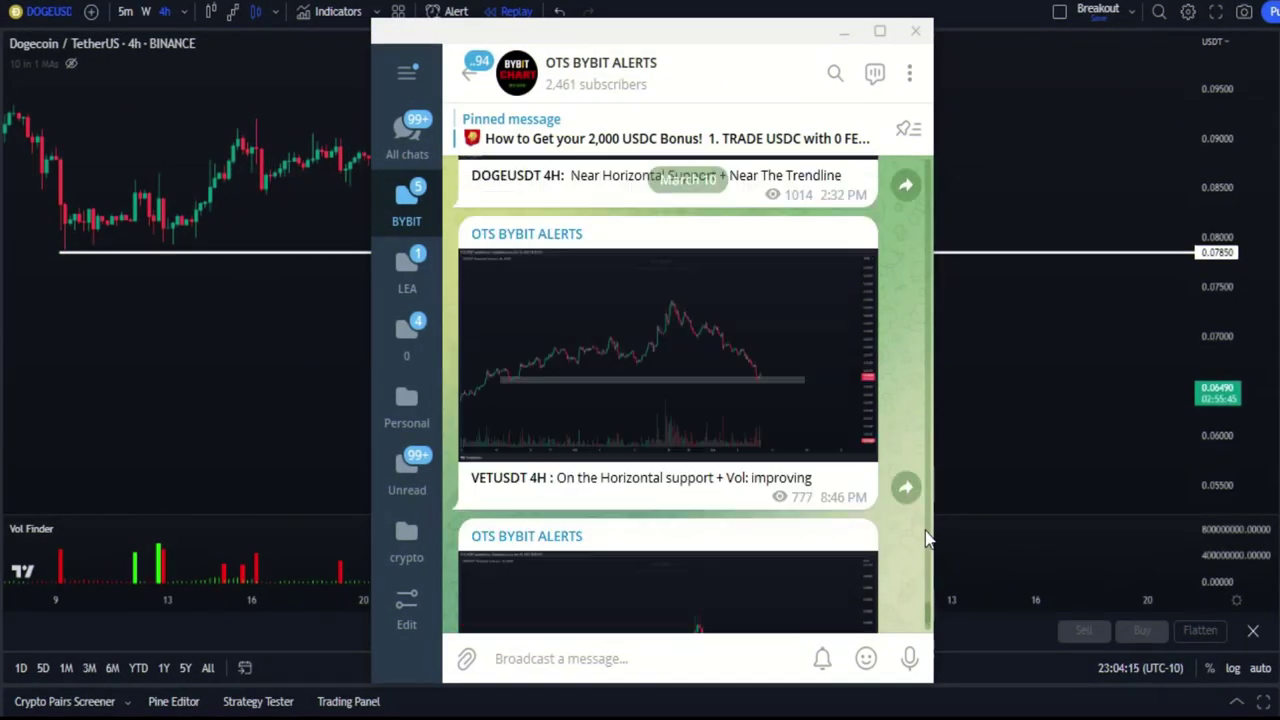
{"action": "scroll", "coordinate": [925, 538], "scroll_direction": "up", "scroll_amount": 10}
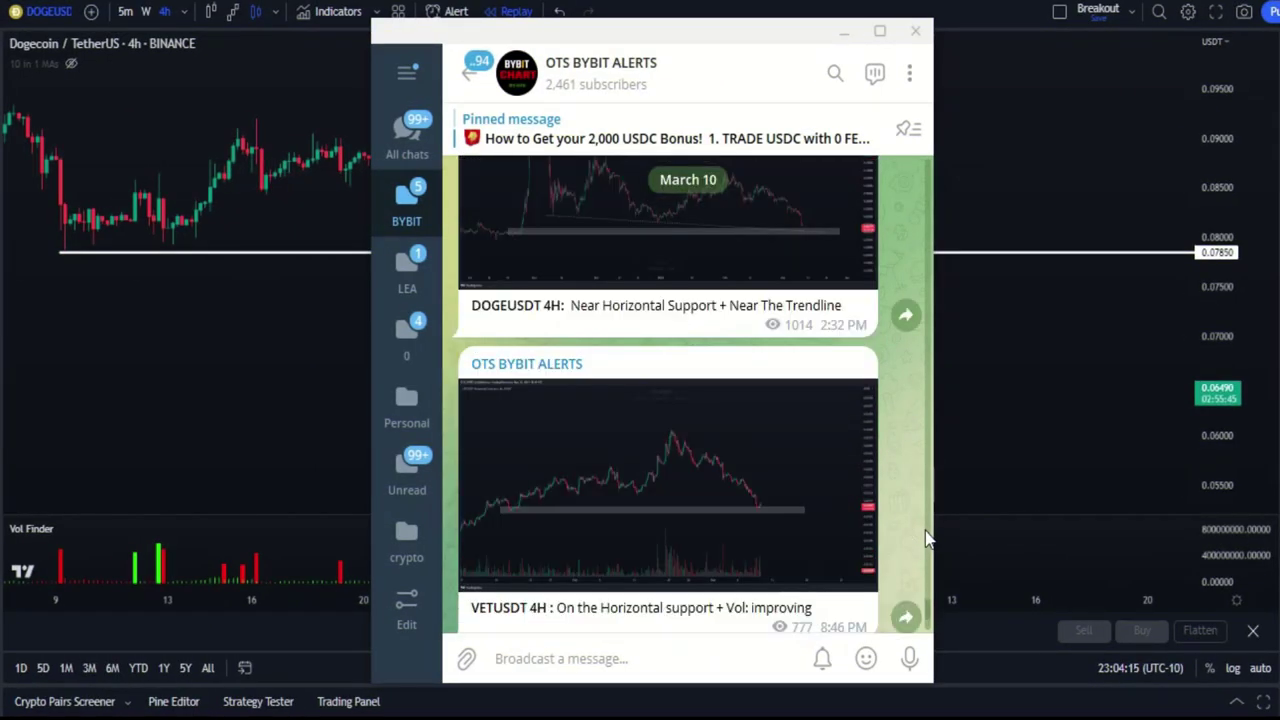
{"action": "scroll", "coordinate": [925, 538], "scroll_direction": "up", "scroll_amount": 10}
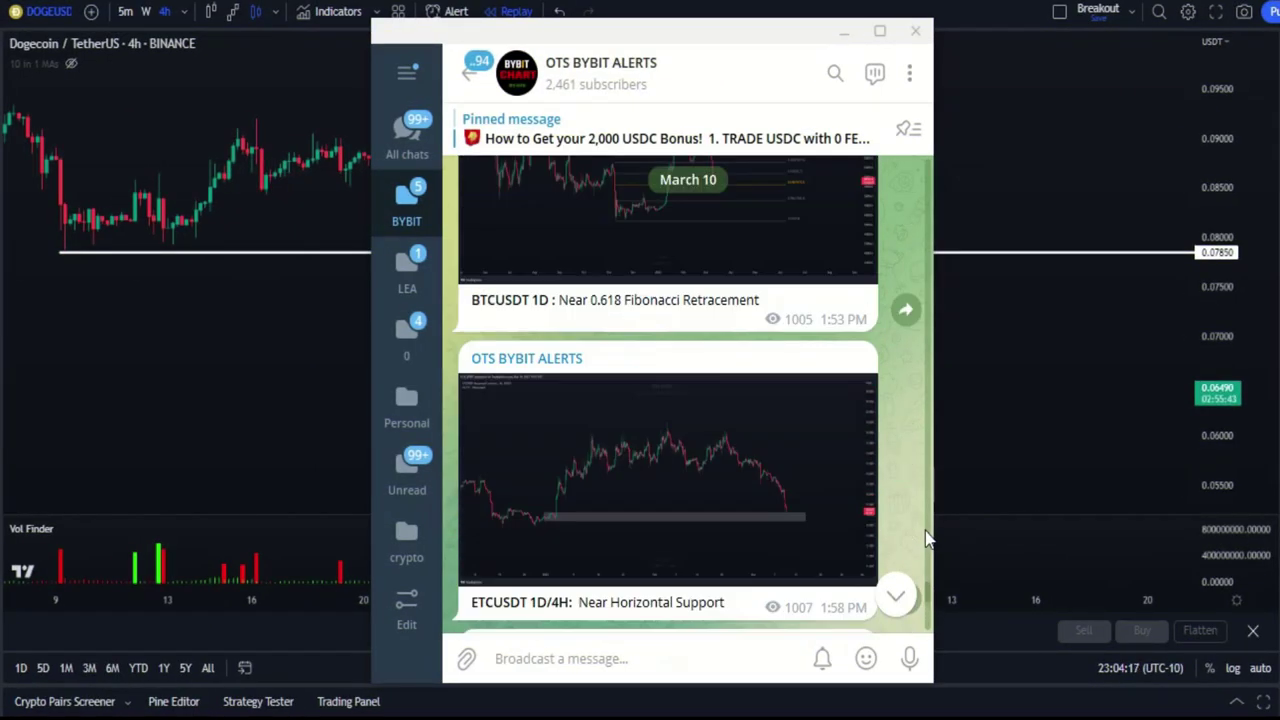
{"action": "scroll", "coordinate": [925, 538], "scroll_direction": "up", "scroll_amount": 5}
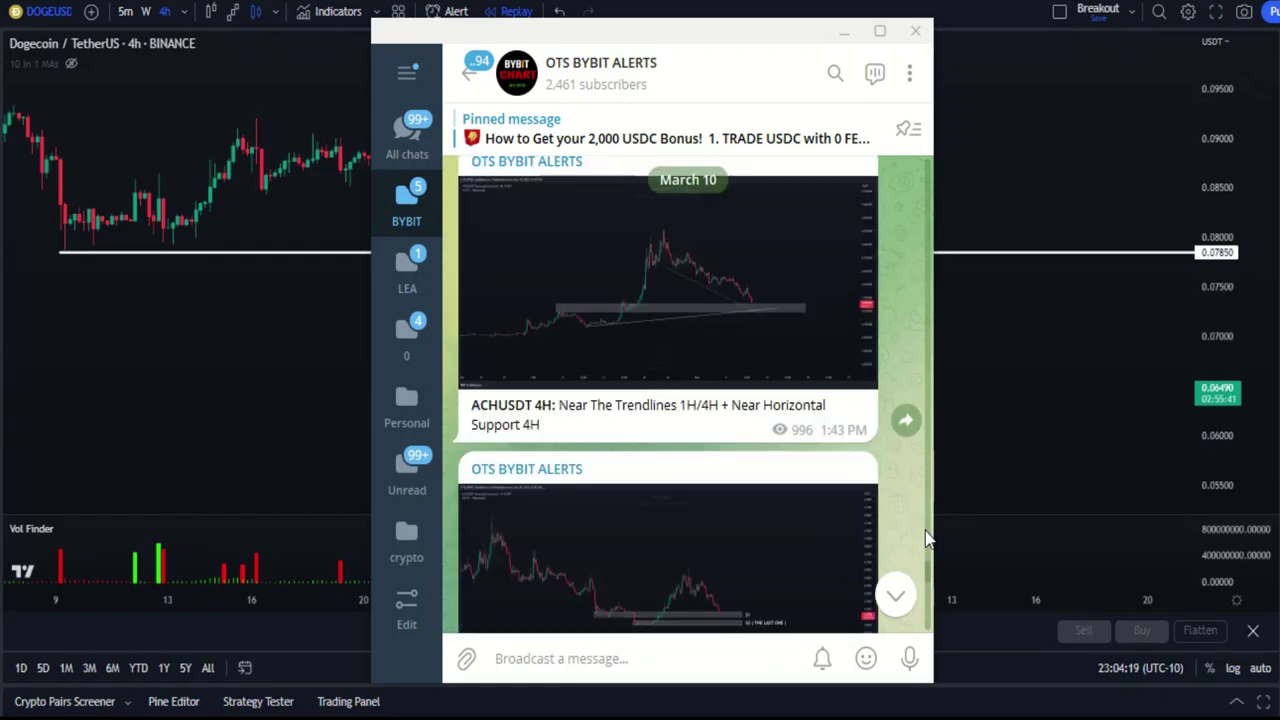
{"action": "scroll", "coordinate": [925, 538], "scroll_direction": "up", "scroll_amount": 10}
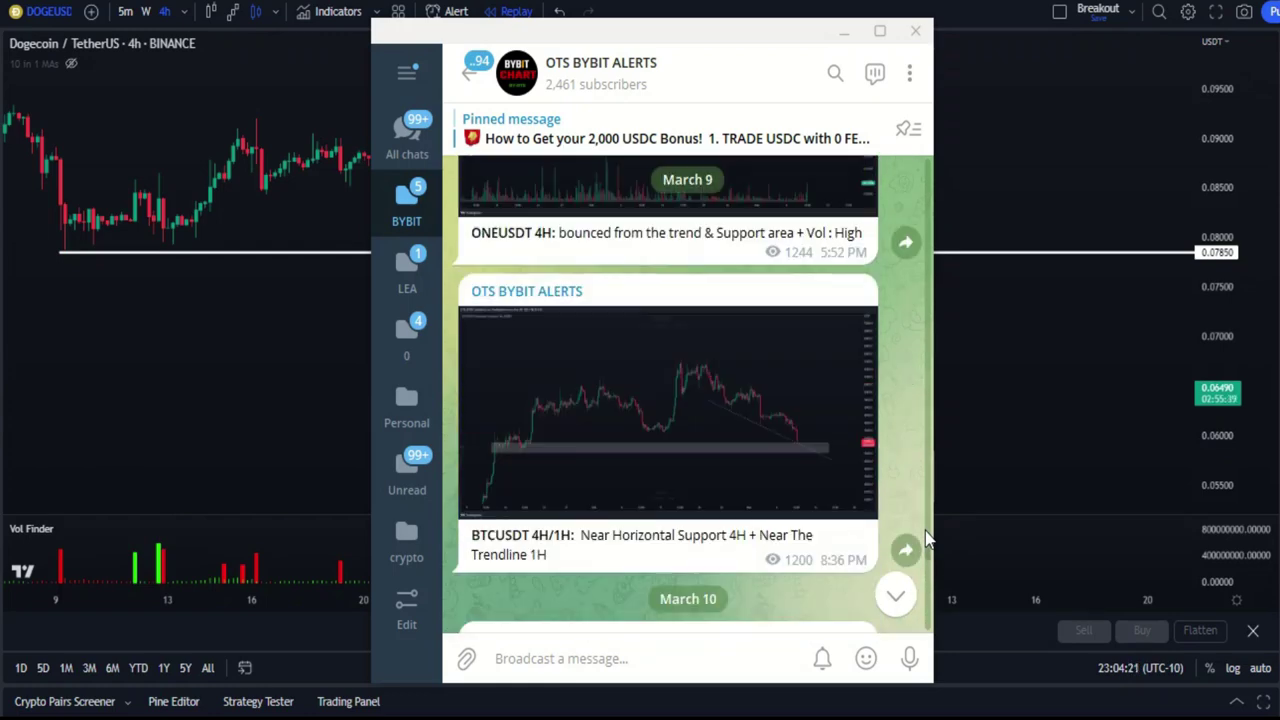
{"action": "scroll", "coordinate": [925, 538], "scroll_direction": "up", "scroll_amount": 10}
{"action": "scroll", "coordinate": [925, 538], "scroll_direction": "down", "scroll_amount": 8}
{"action": "scroll", "coordinate": [925, 538], "scroll_direction": "up", "scroll_amount": 3}
{"action": "scroll", "coordinate": [925, 538], "scroll_direction": "down", "scroll_amount": 6}
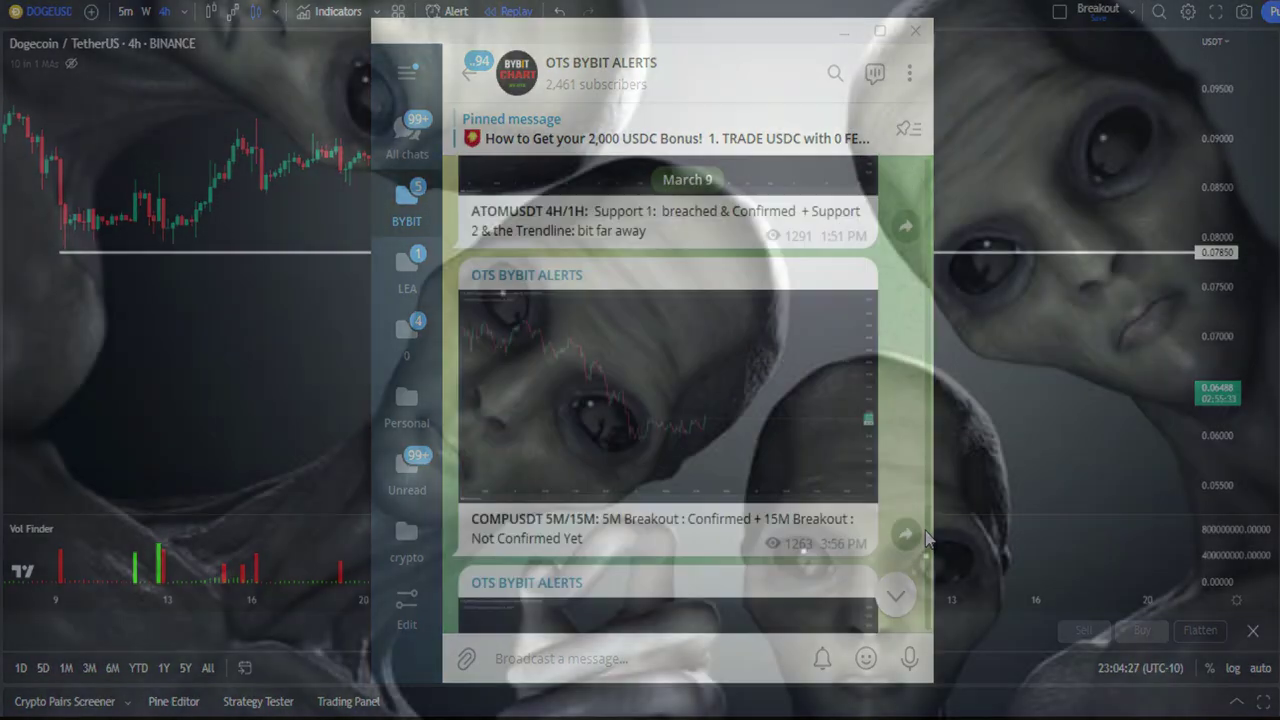